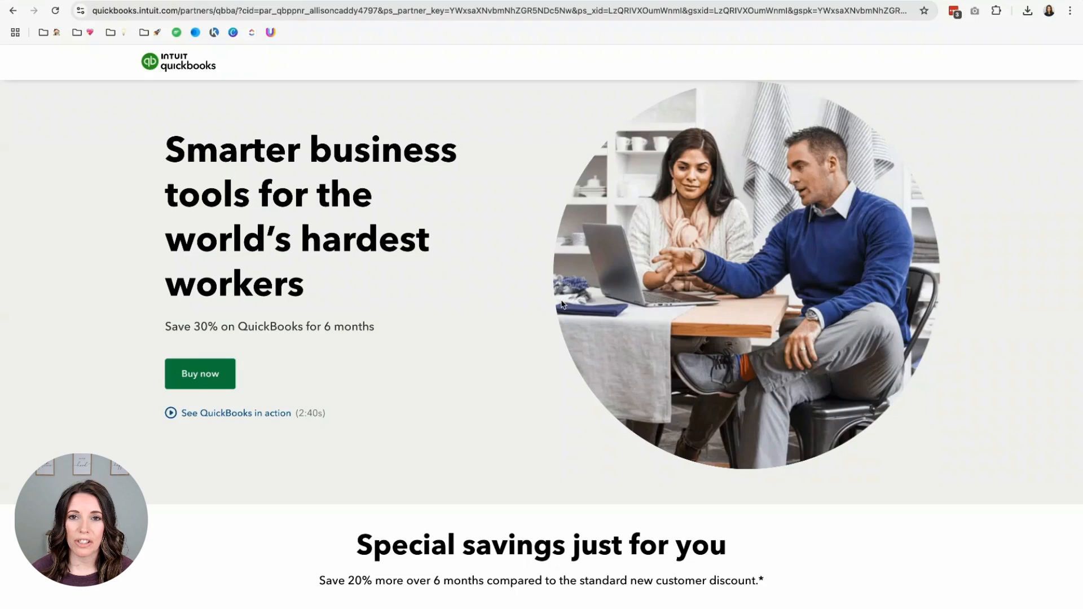
Step: Choose the Simple Start plan from the small business plans and continue without adding a payroll plan
scroll(561, 302, down, 2)
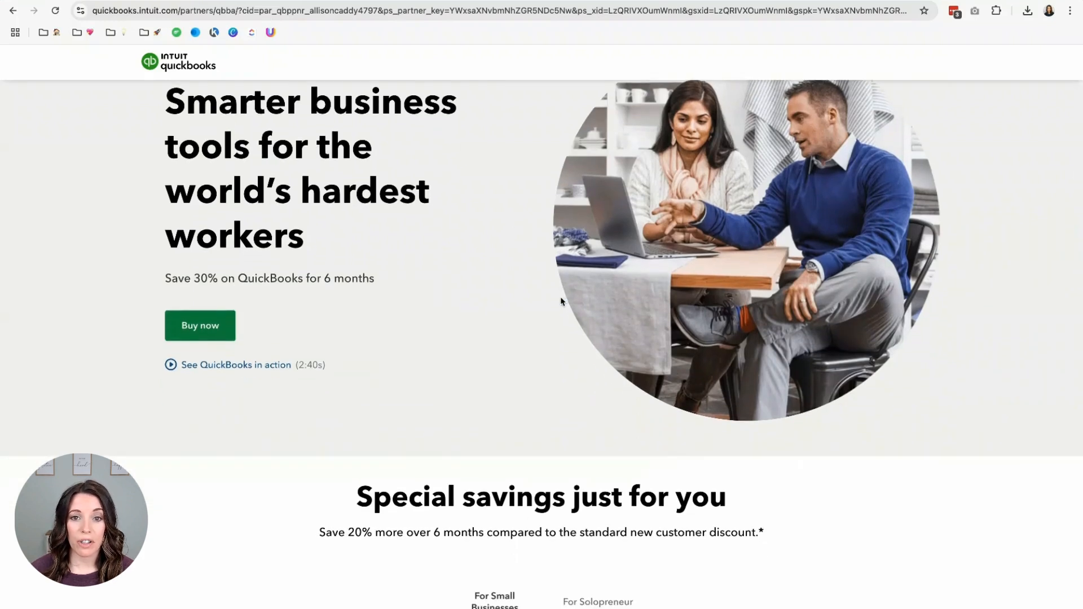
scroll(565, 301, down, 10)
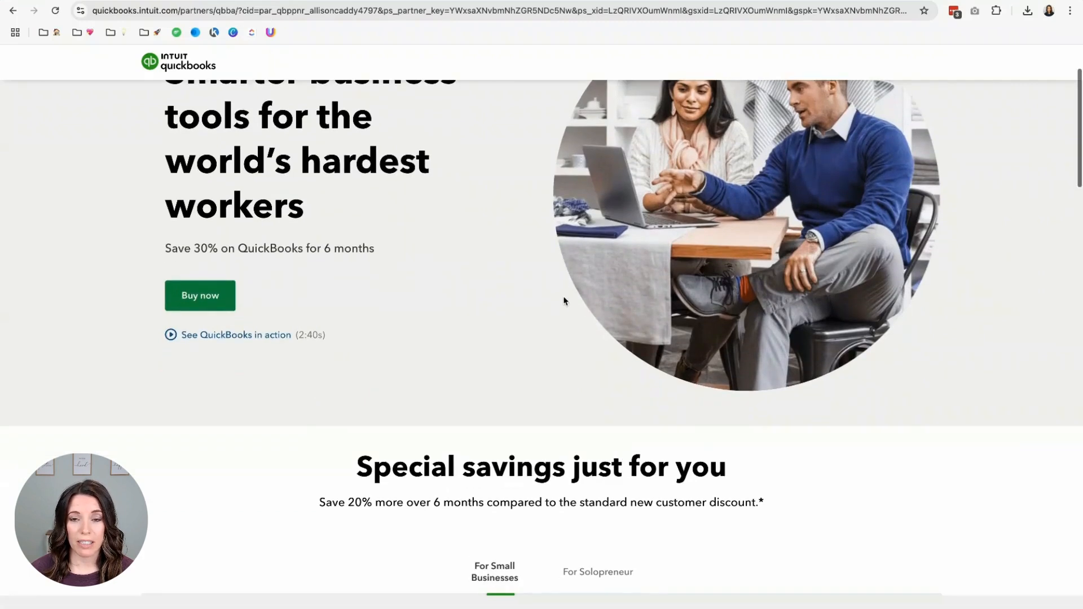
scroll(564, 301, down, 2)
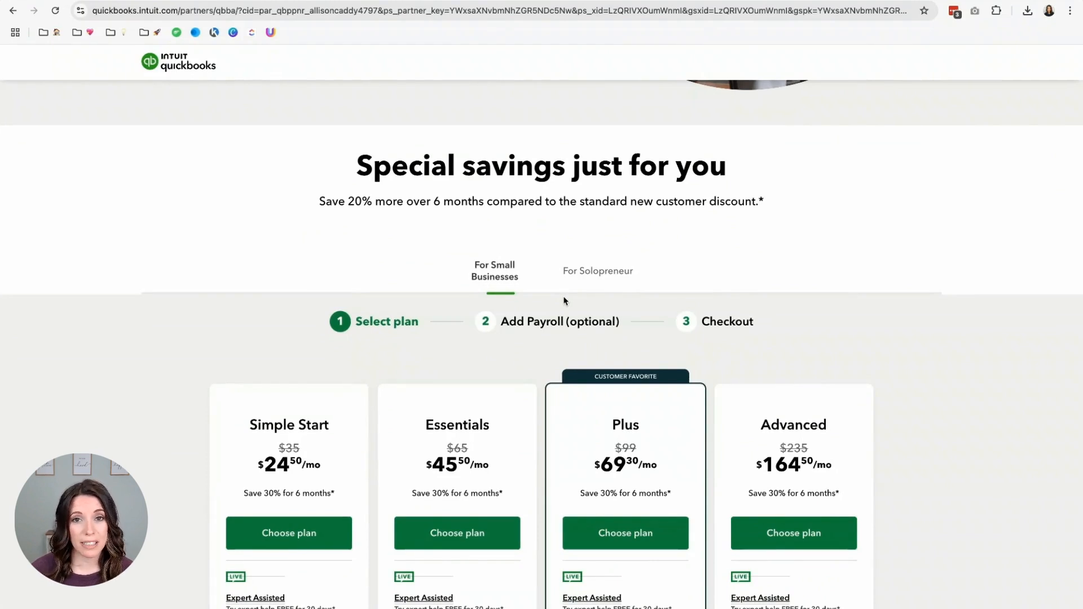
scroll(576, 300, down, 8)
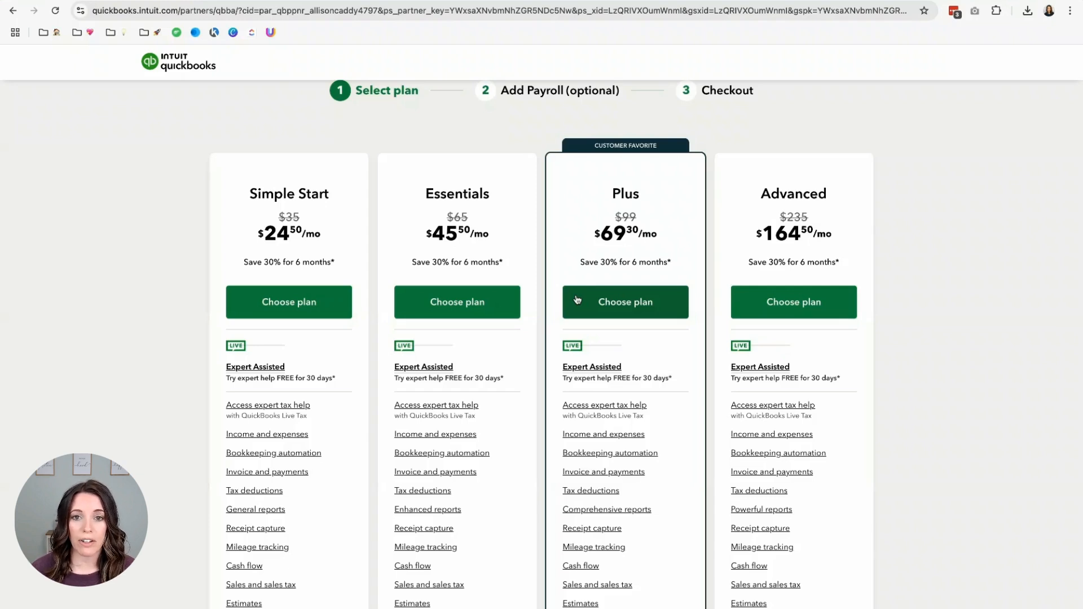
click(296, 304)
scroll(300, 306, down, 1)
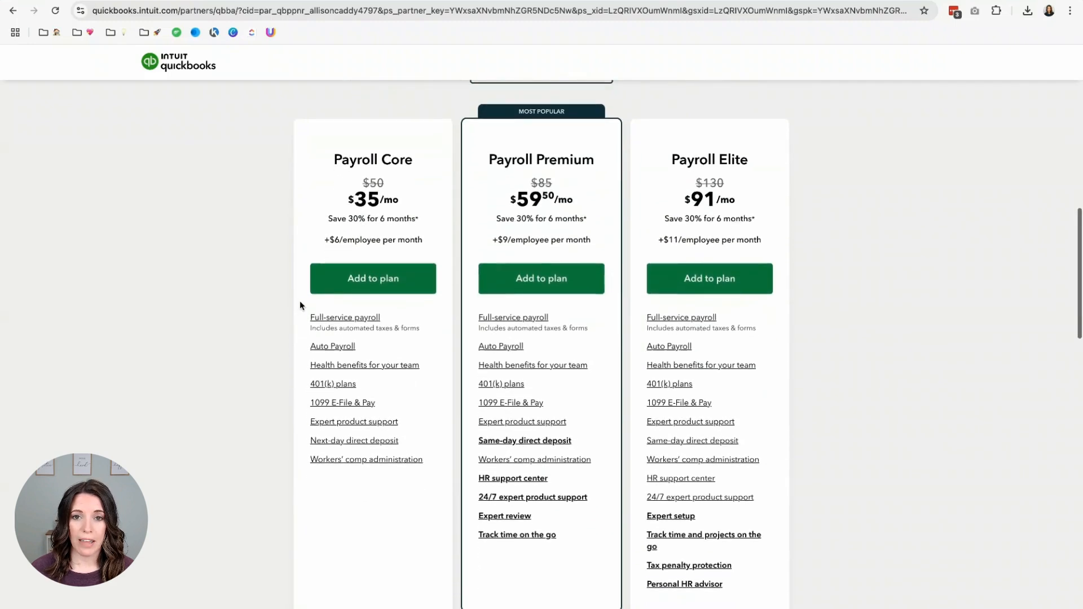
scroll(299, 305, up, 1)
click(556, 141)
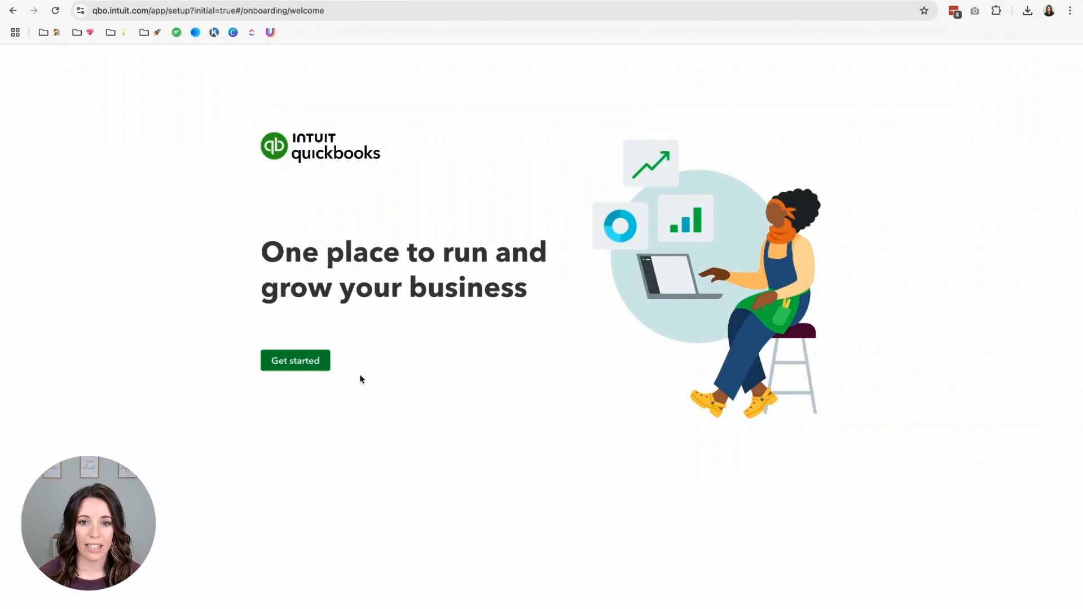
Step: Start the account setup and accept the prefilled legal business name
click(318, 363)
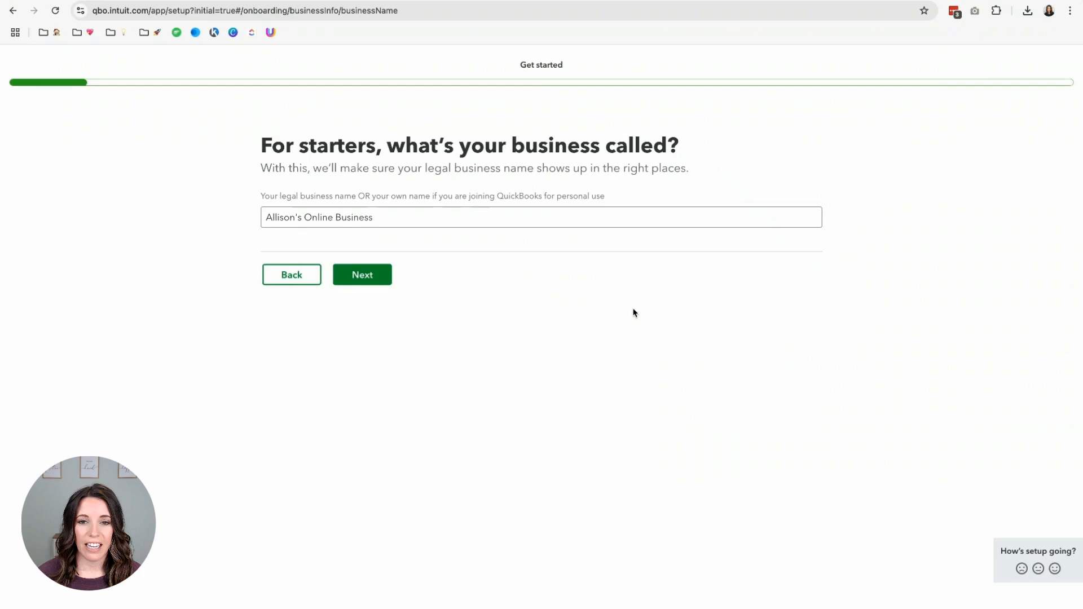
click(381, 217)
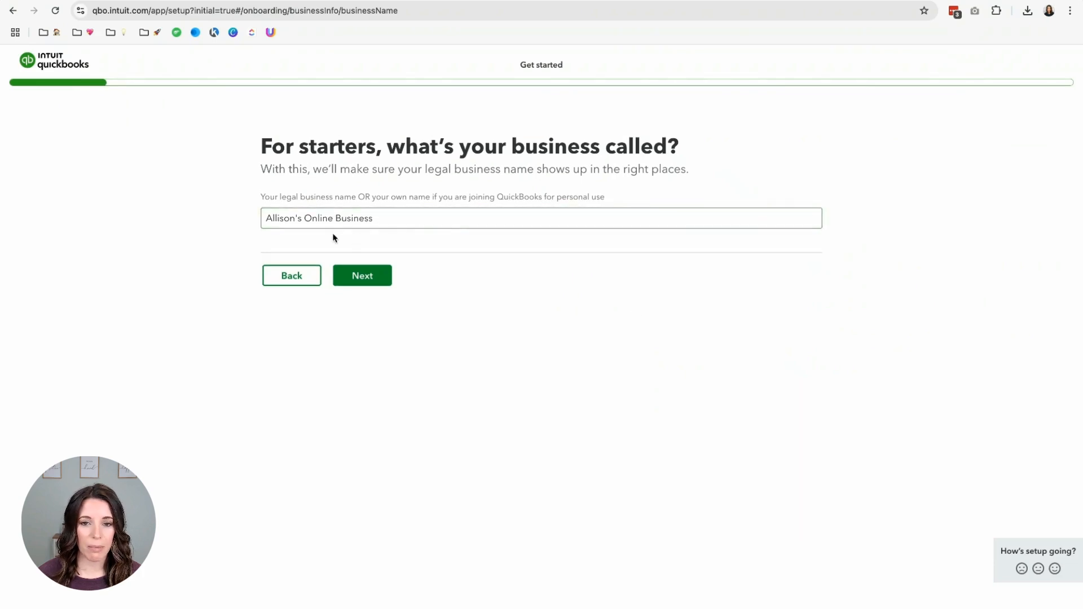
click(378, 278)
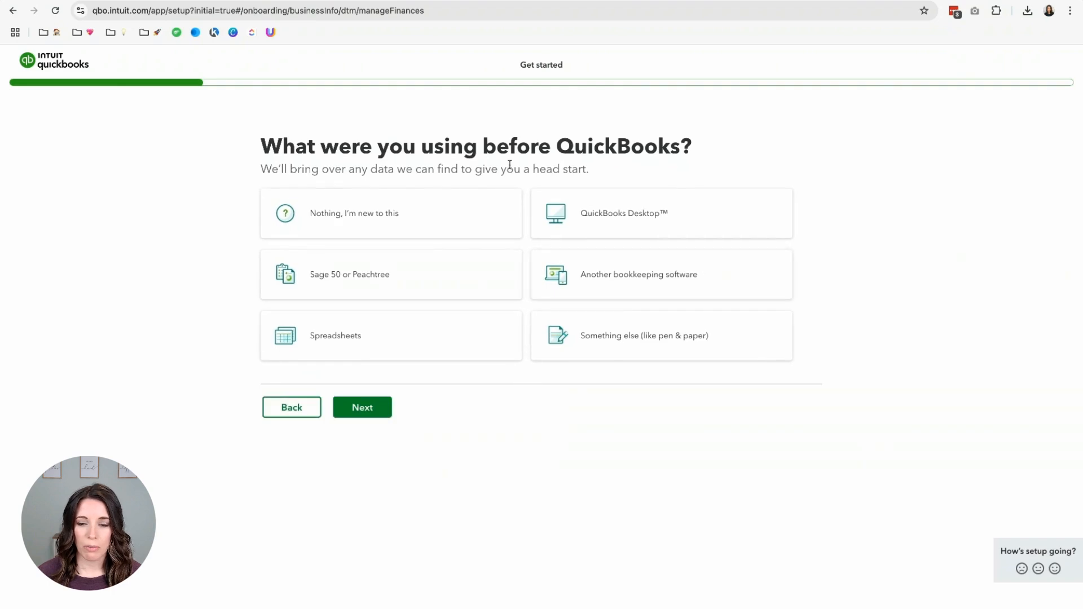
Step: Give Something else (like pen & paper) as the previous bookkeeping method and Sole proprietor as the business type, leaving the industry blank
click(612, 346)
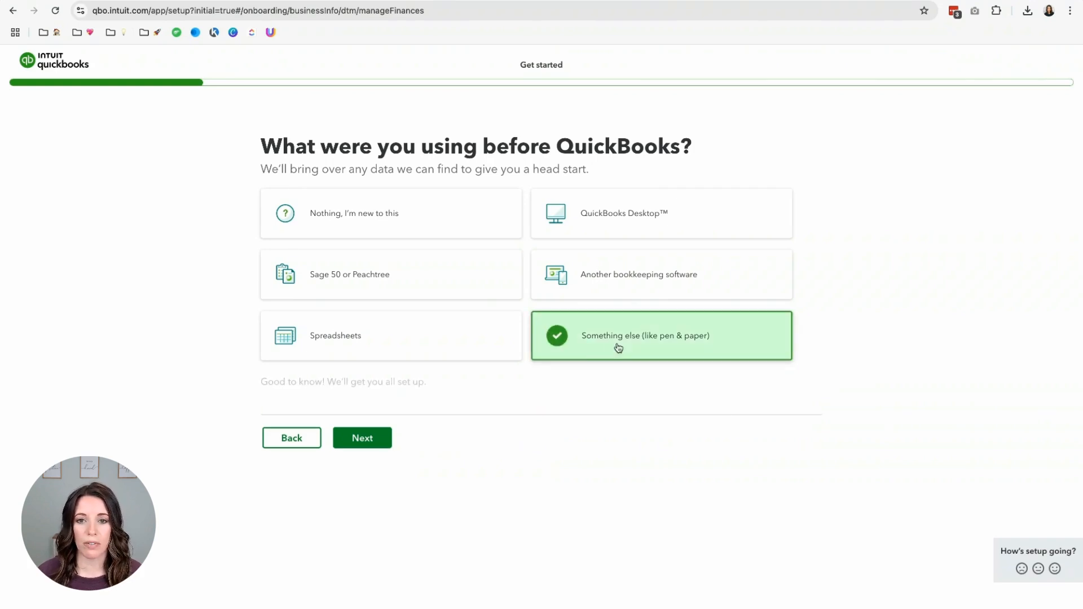
click(363, 443)
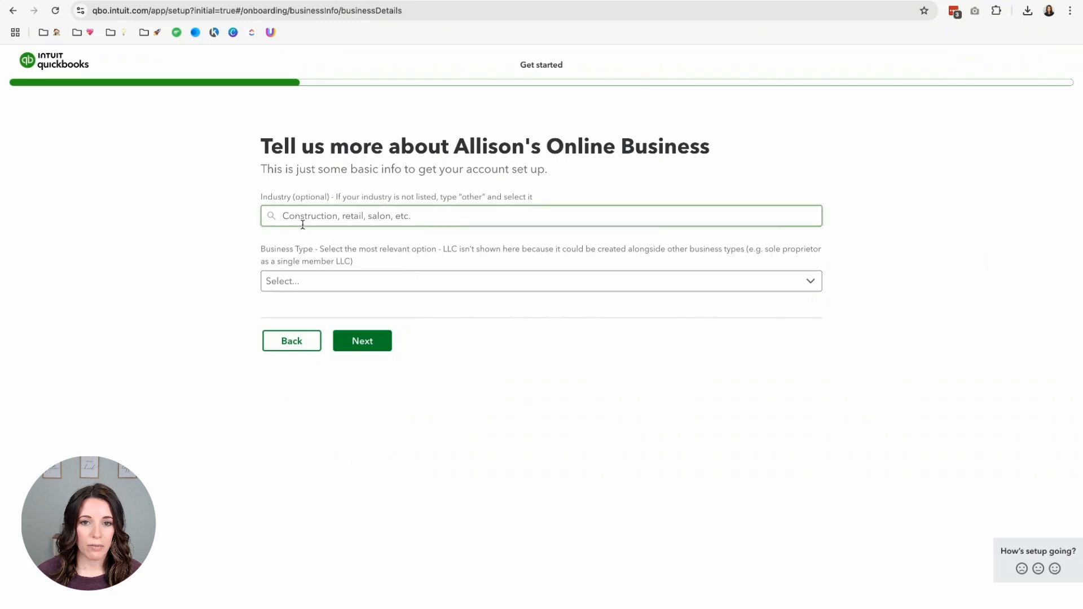
click(314, 285)
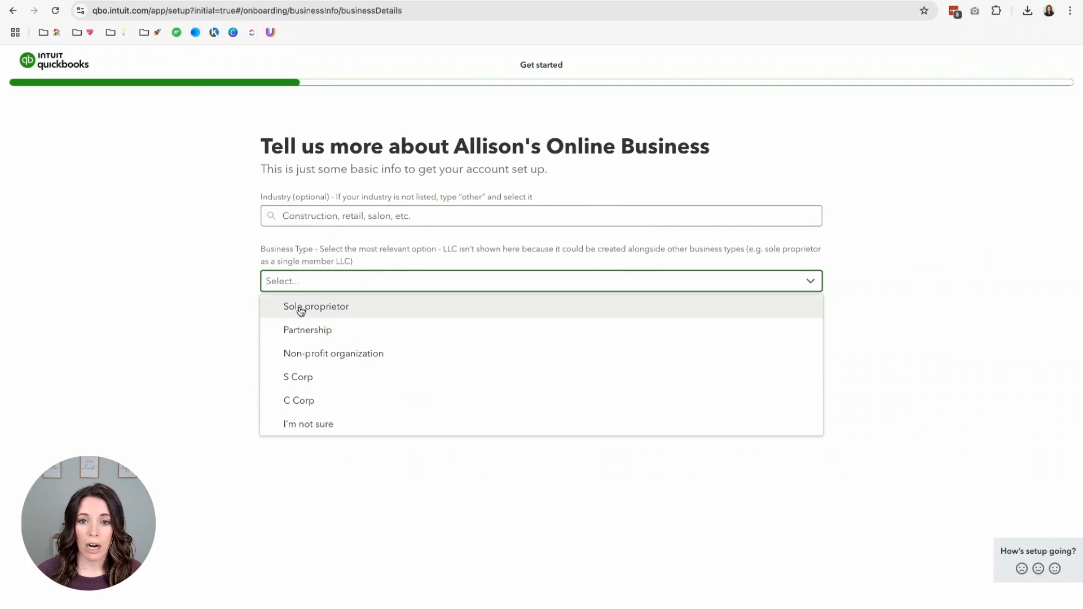
click(332, 310)
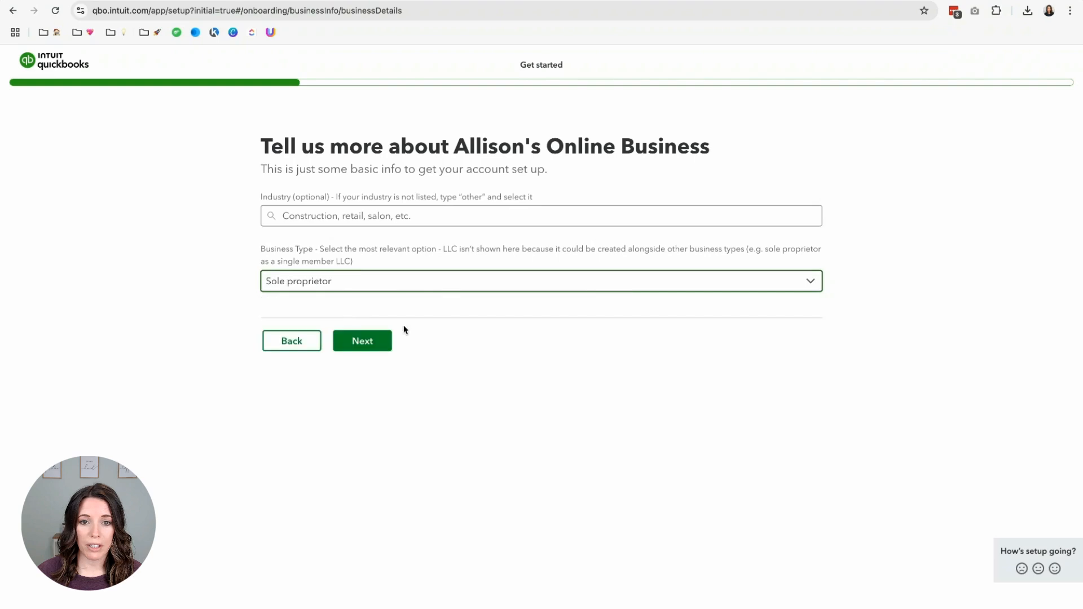
click(374, 352)
Step: Set the role to Owner or partner and the number of employees to Just the owner(s), and continue
click(350, 220)
click(355, 244)
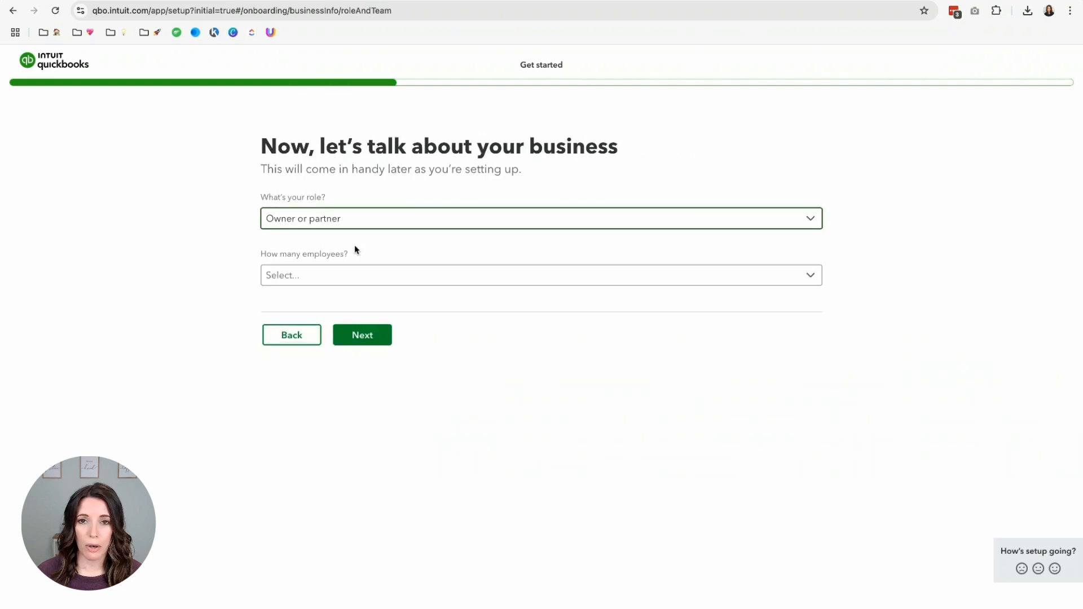
click(358, 277)
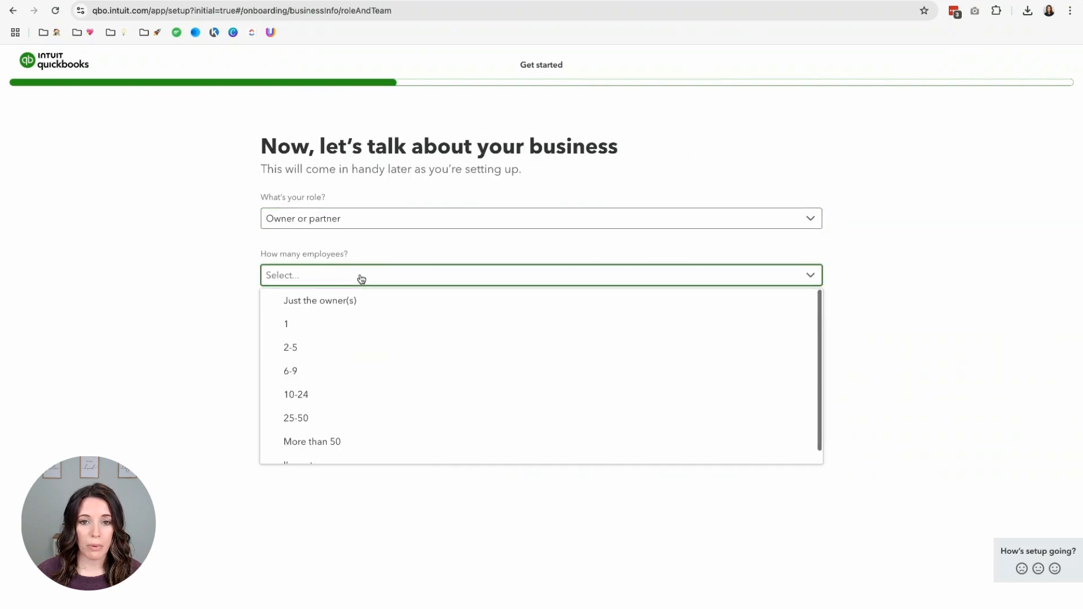
click(343, 301)
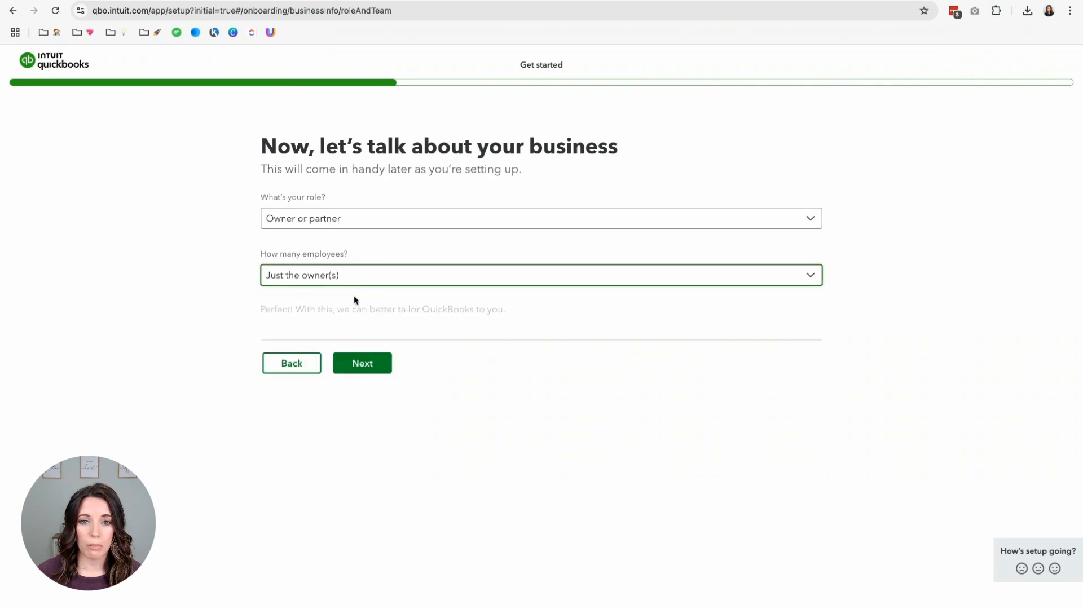
click(369, 369)
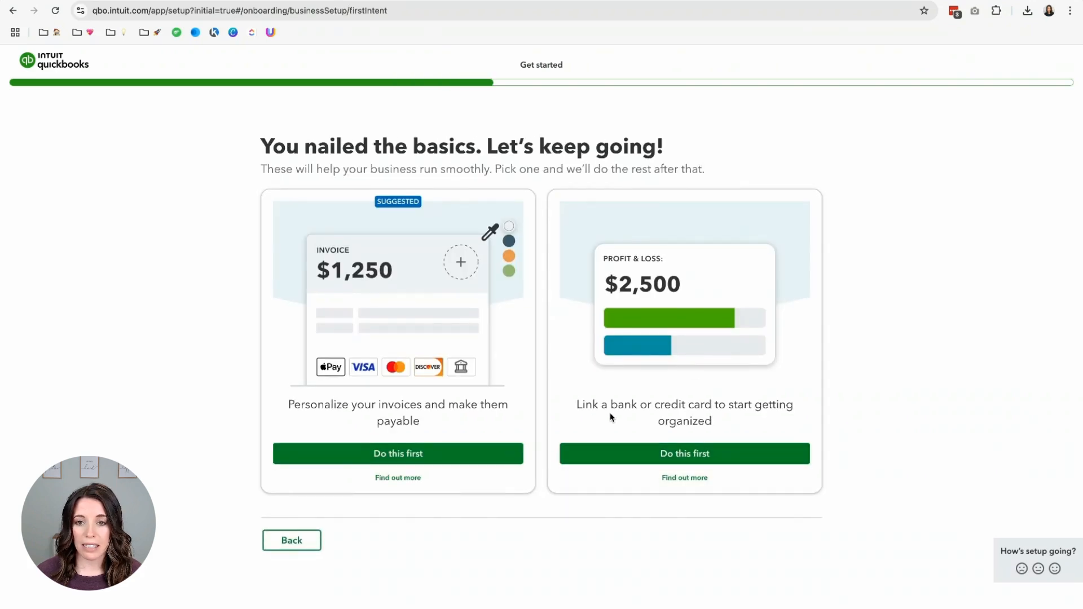
Step: Pick the bank or credit card linking route, skip its optional setup prompts, and finish onboarding to reach the homepage
click(690, 463)
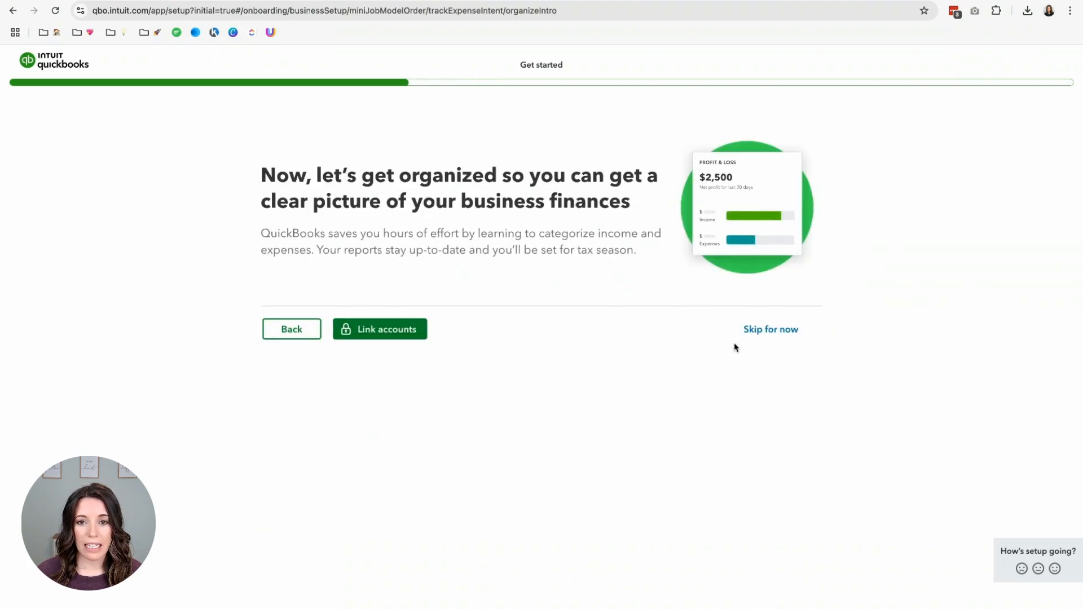
click(789, 332)
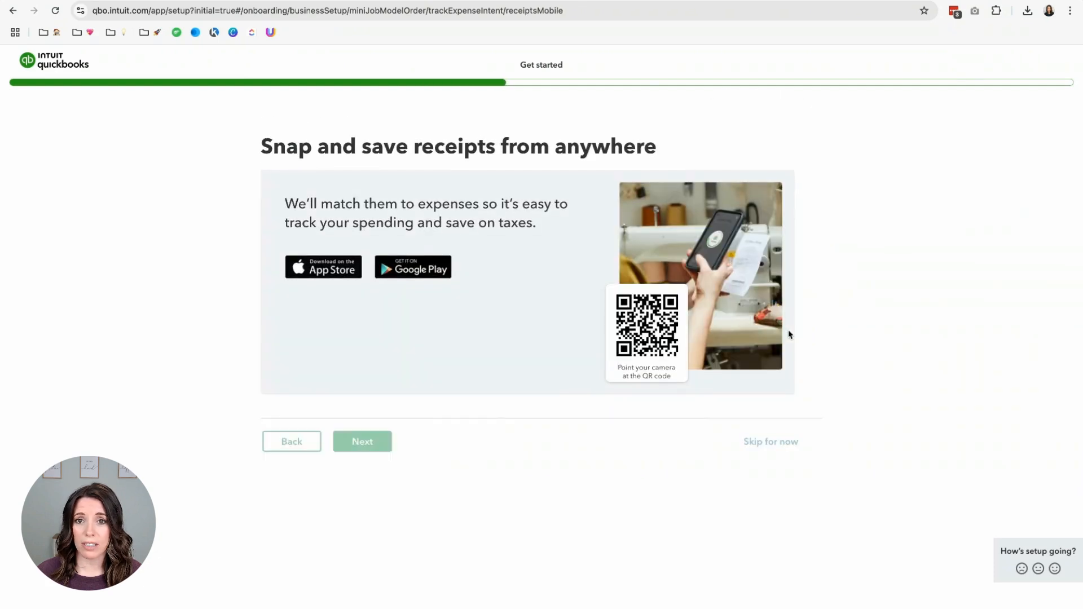
click(755, 443)
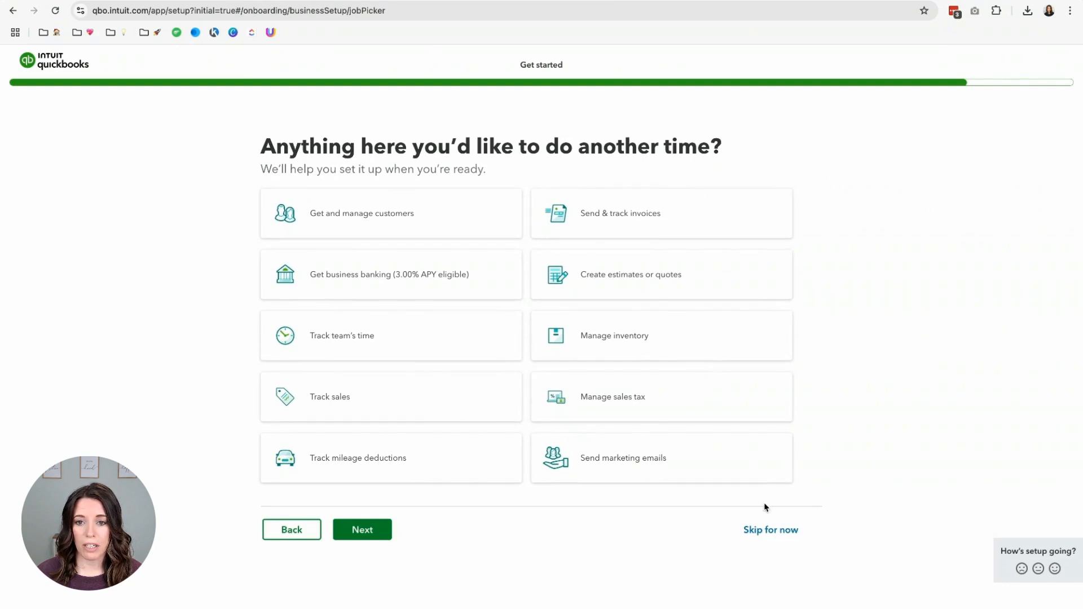
click(770, 533)
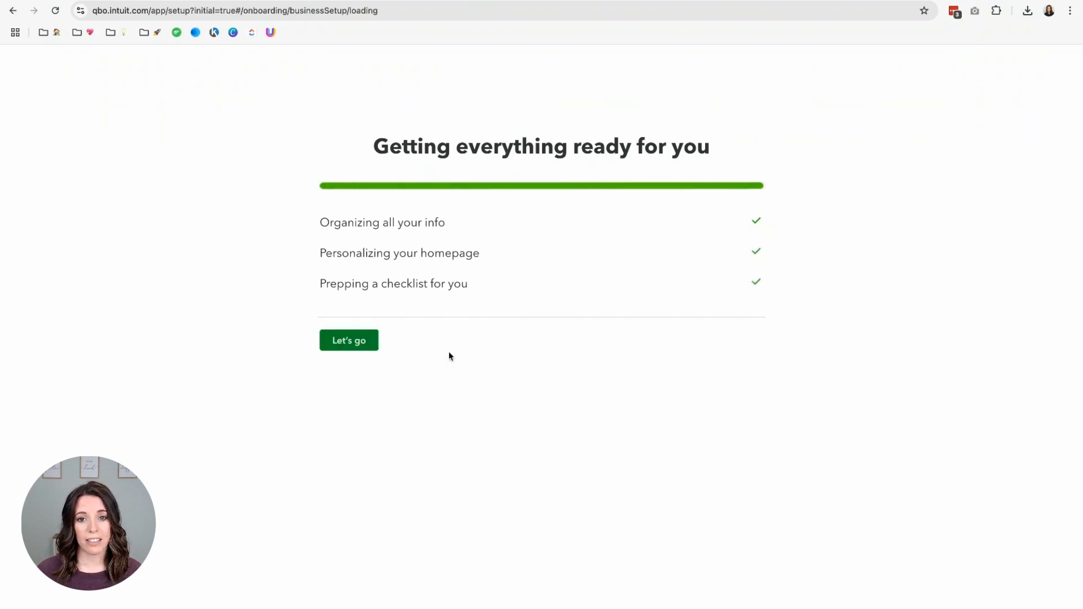
click(352, 343)
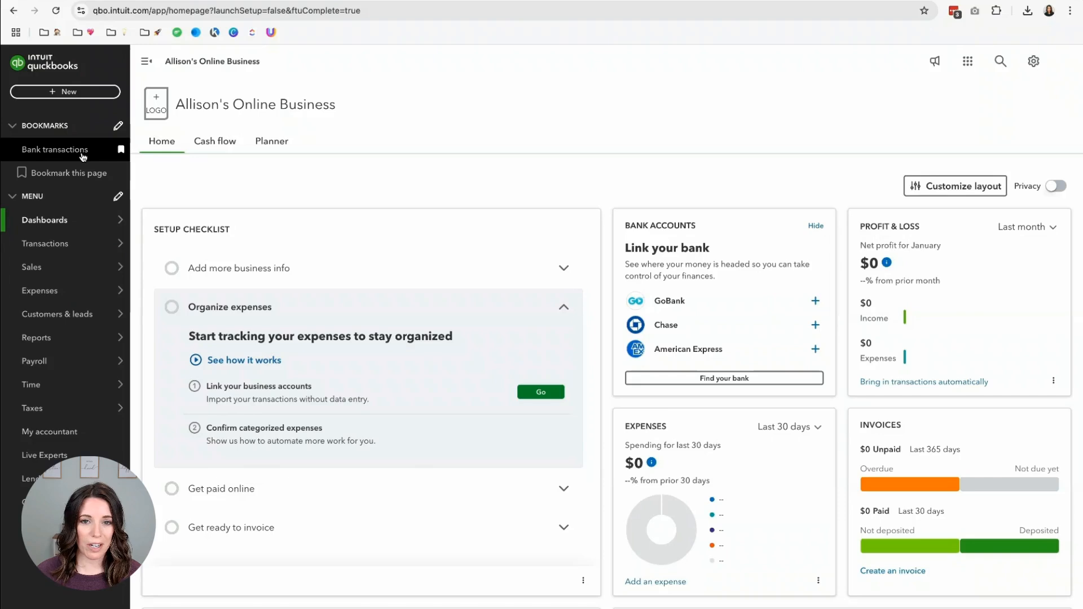
Step: Make all the default accounts in the chart of accounts inactive in one batch and dismiss the resulting notices
click(49, 155)
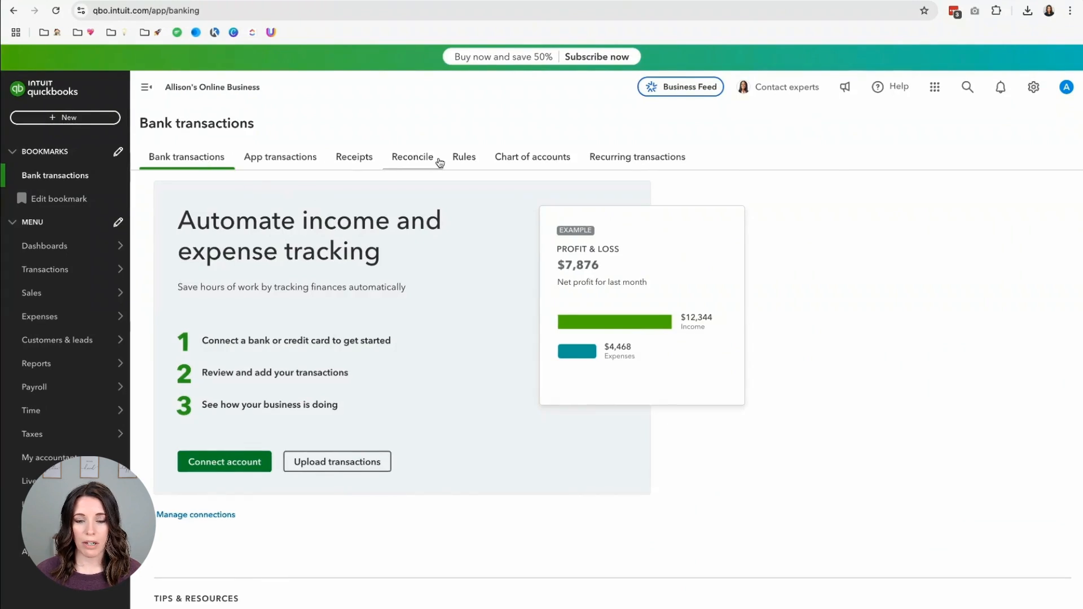
click(532, 161)
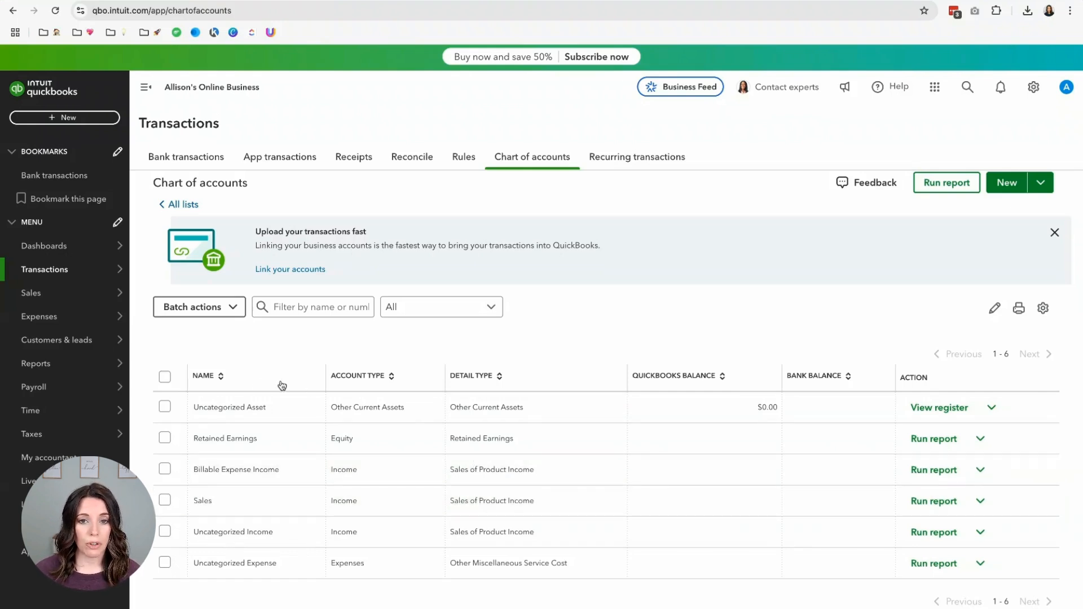
click(164, 378)
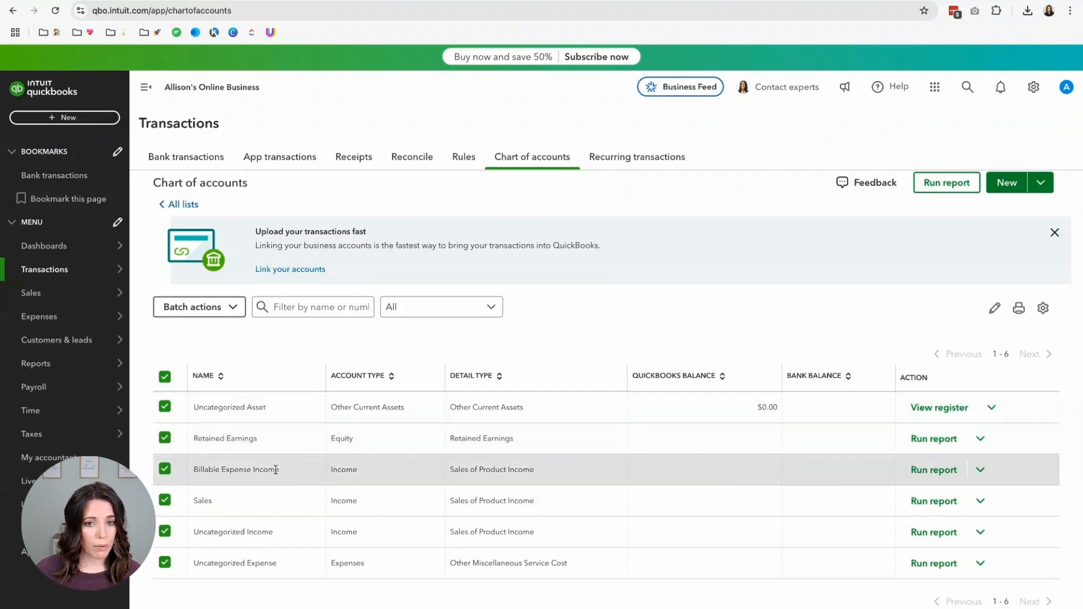
click(214, 307)
click(214, 331)
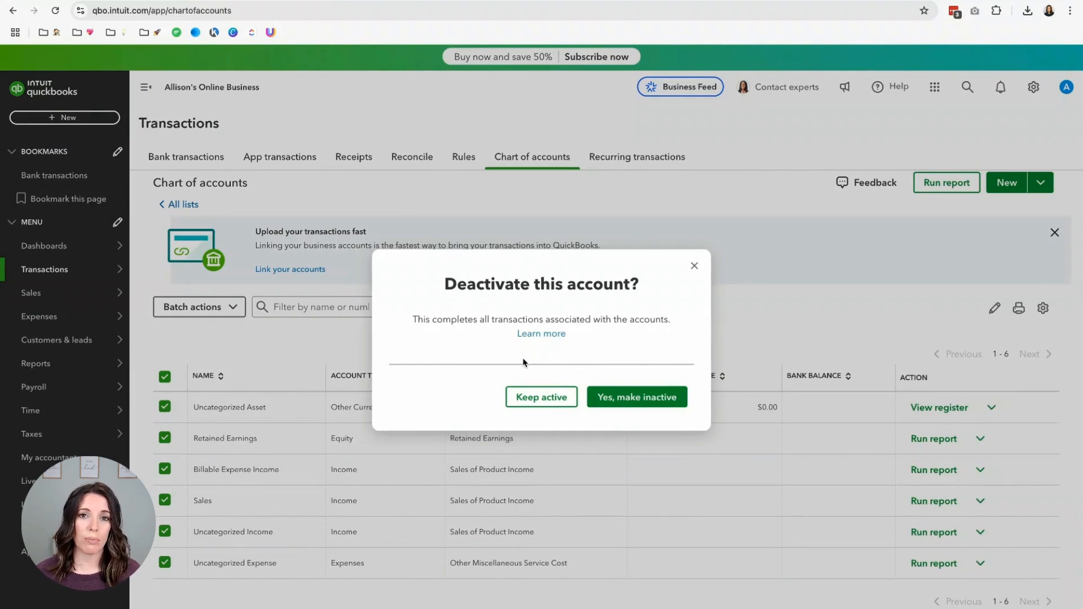
click(604, 400)
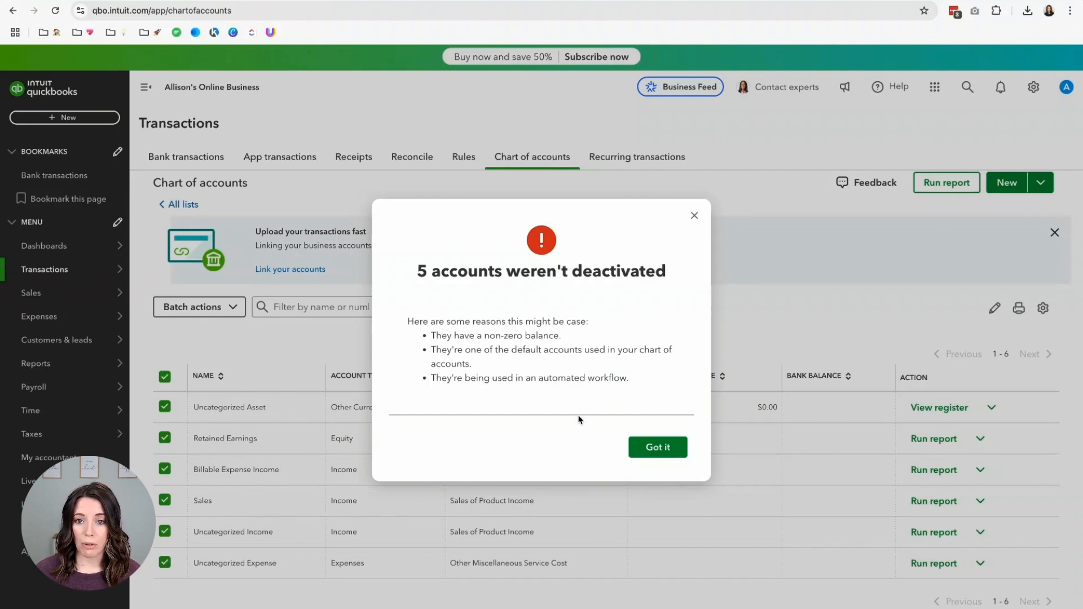
click(652, 443)
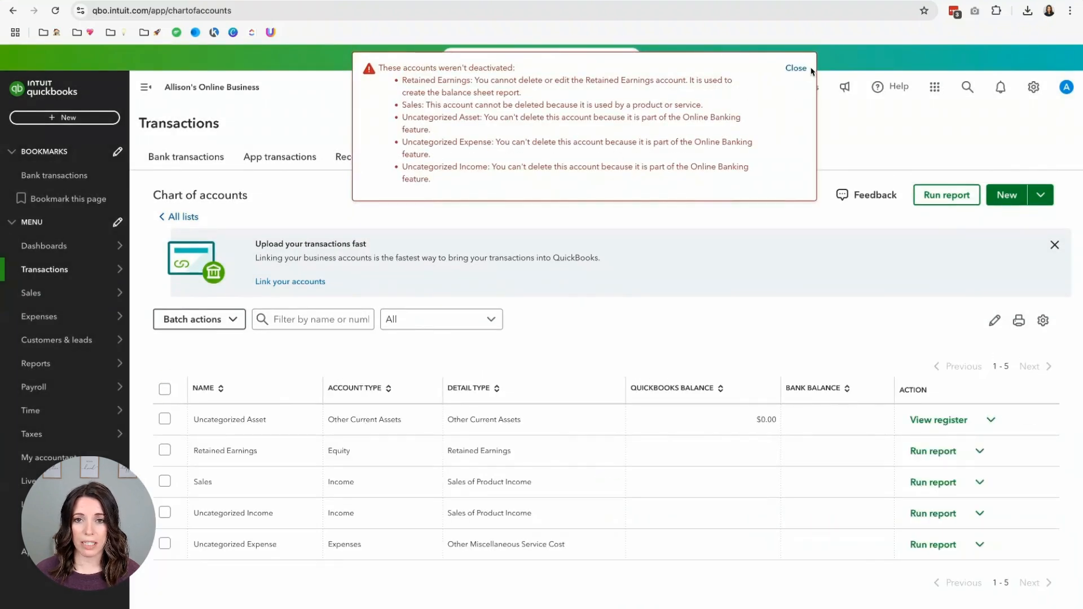
click(798, 68)
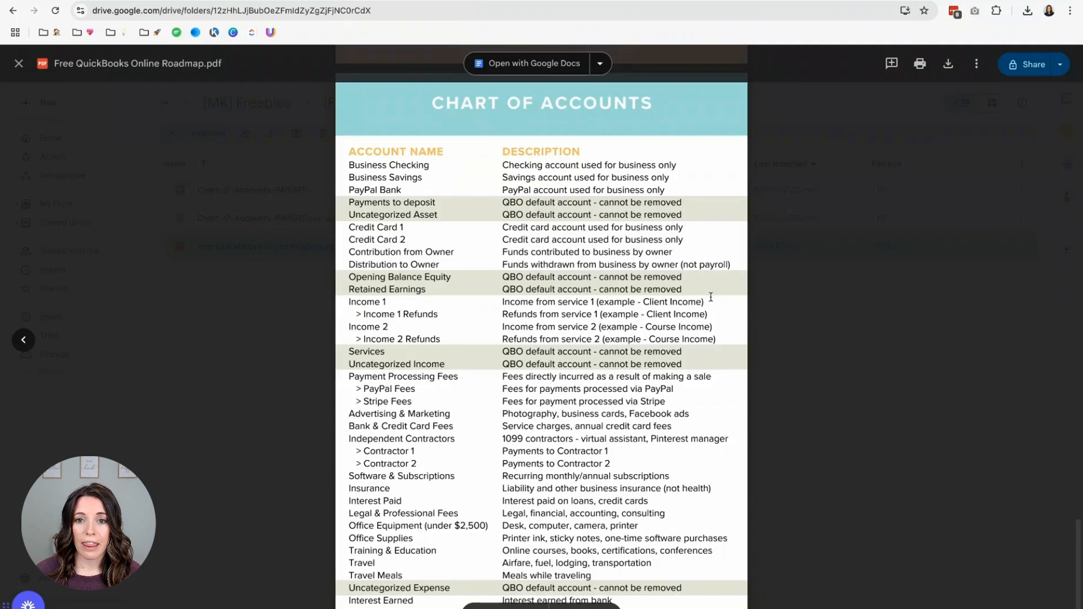
Step: Switch to the Free QuickBooks Online Roadmap PDF in Google Drive and review its chart of accounts list and import instructions
scroll(704, 276, down, 2)
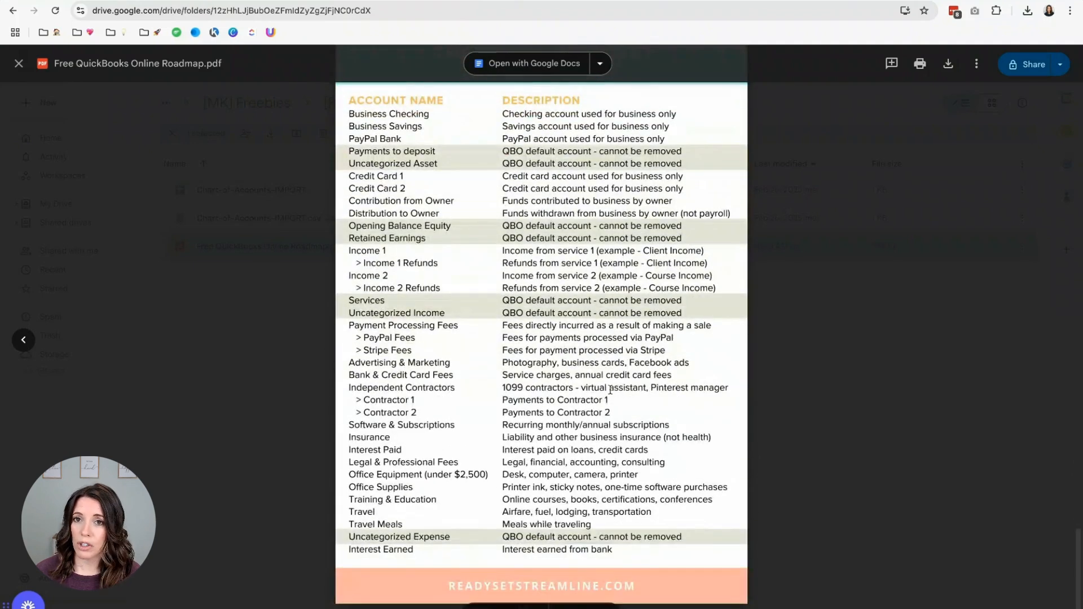
scroll(557, 394, up, 1)
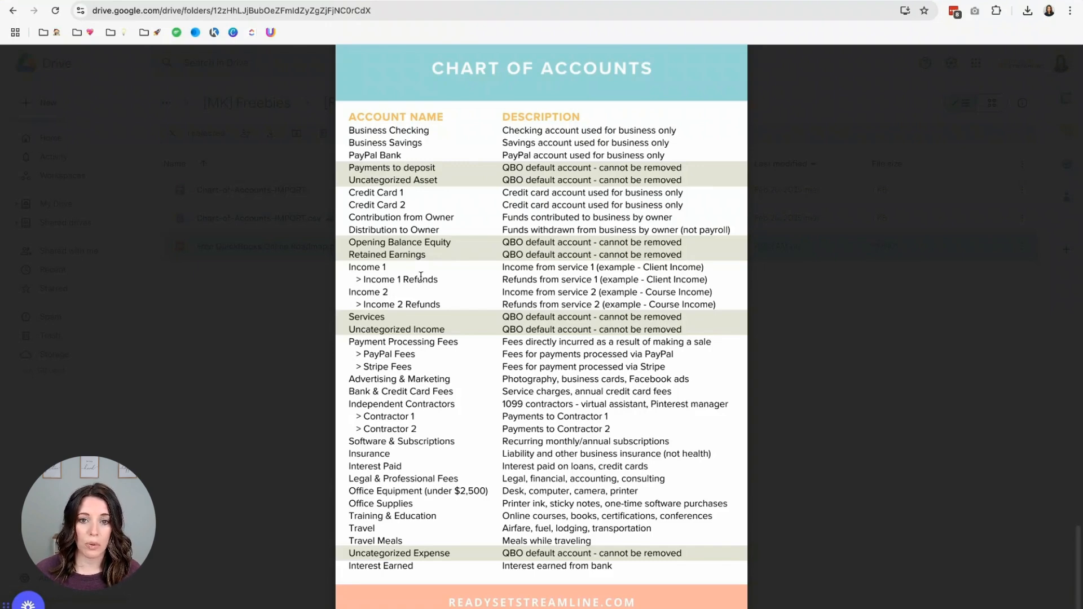
scroll(420, 277, up, 15)
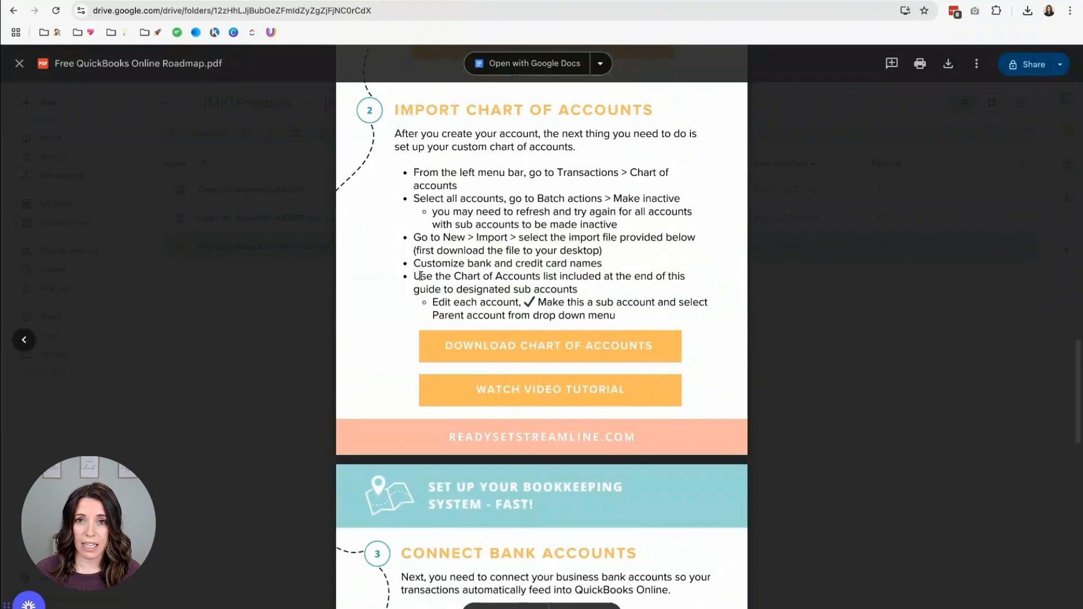
scroll(421, 276, up, 5)
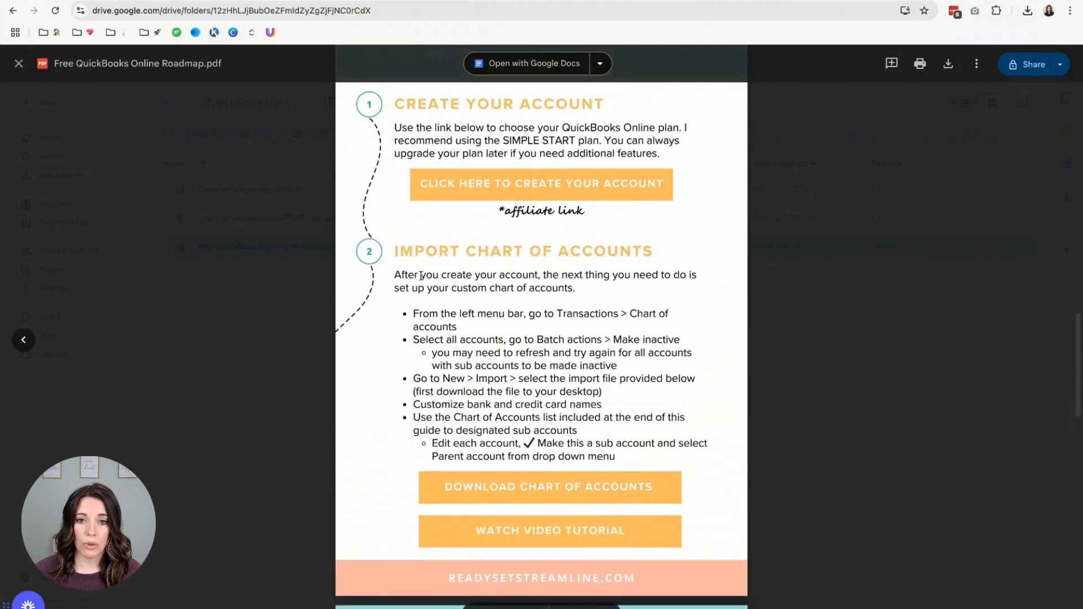
scroll(514, 297, down, 4)
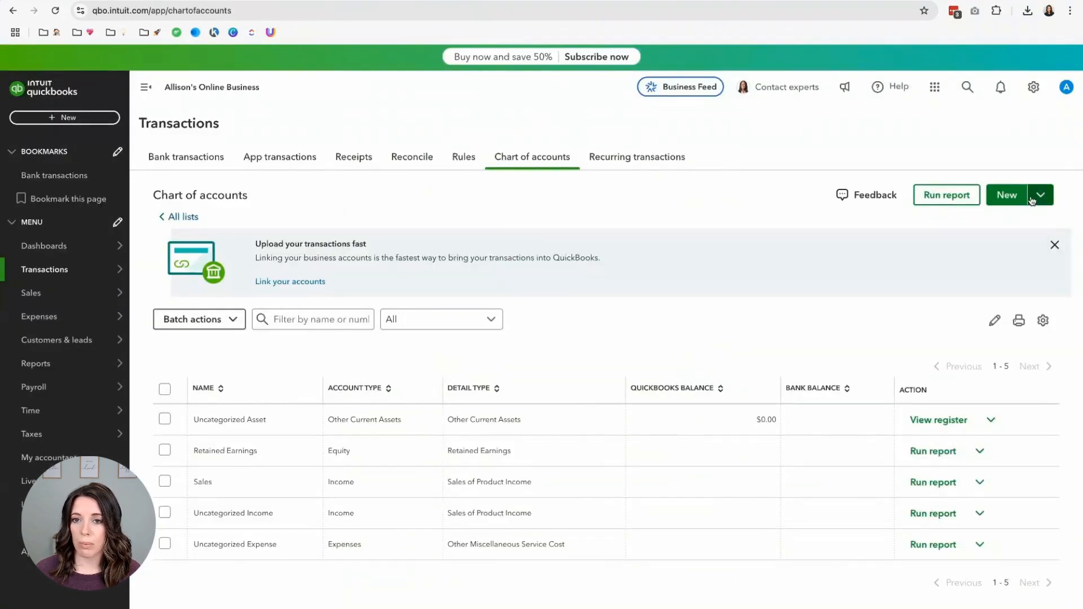
Step: Start a chart of accounts import and choose Chart-of-Accounts-IMPORT.csv from the Desktop as the file to upload
click(1041, 197)
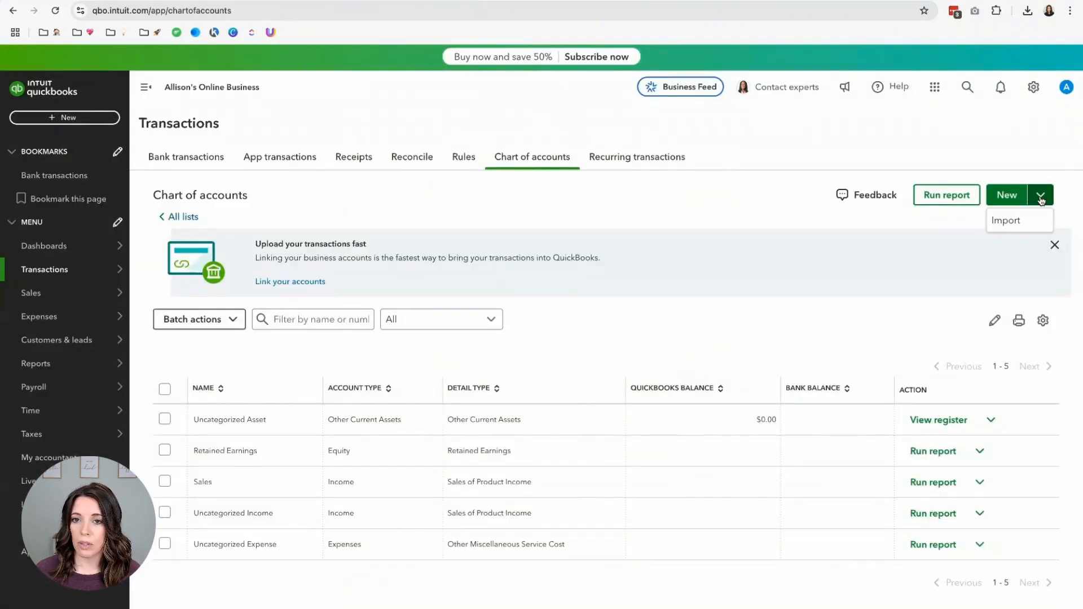
click(1015, 224)
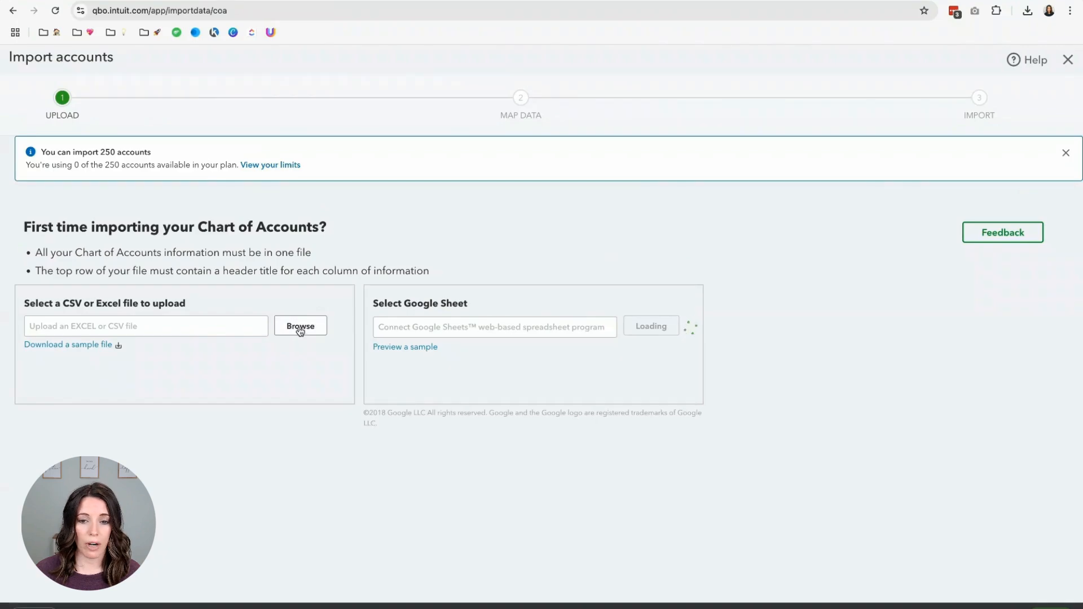
click(340, 332)
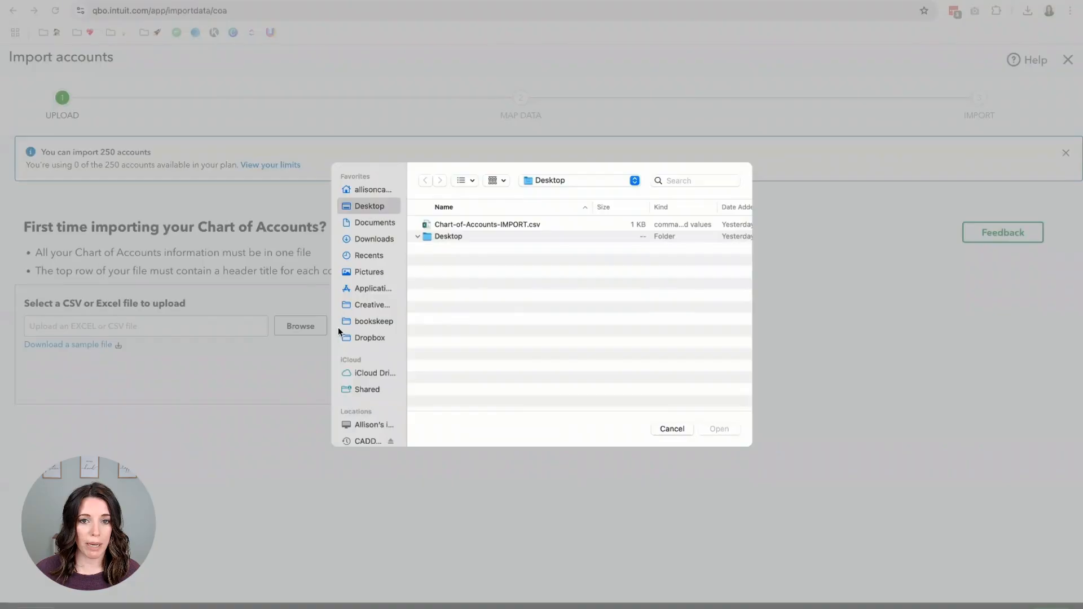
click(419, 236)
click(454, 226)
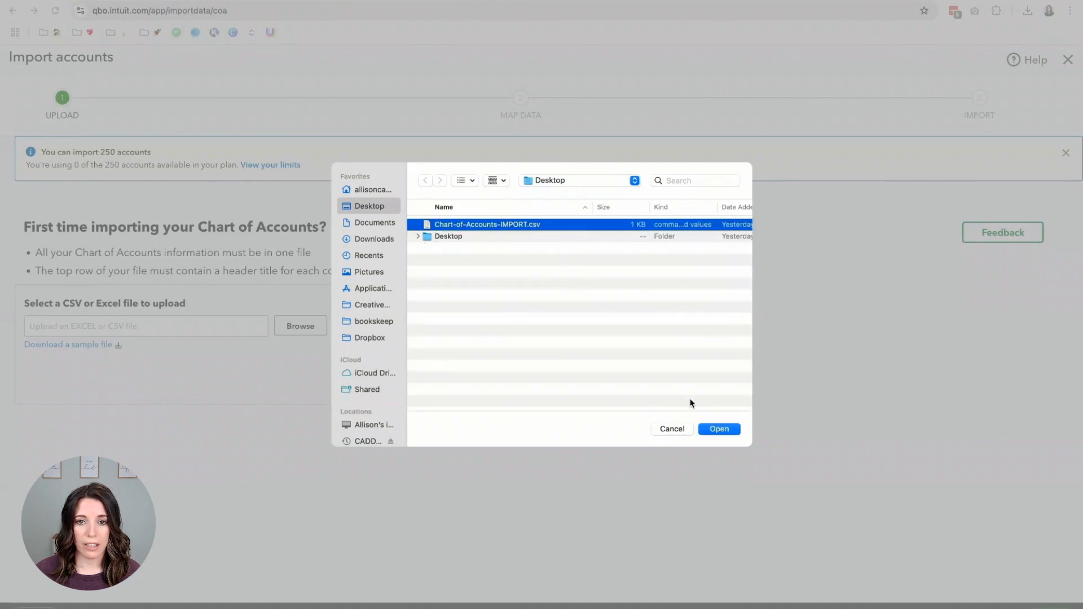
click(719, 434)
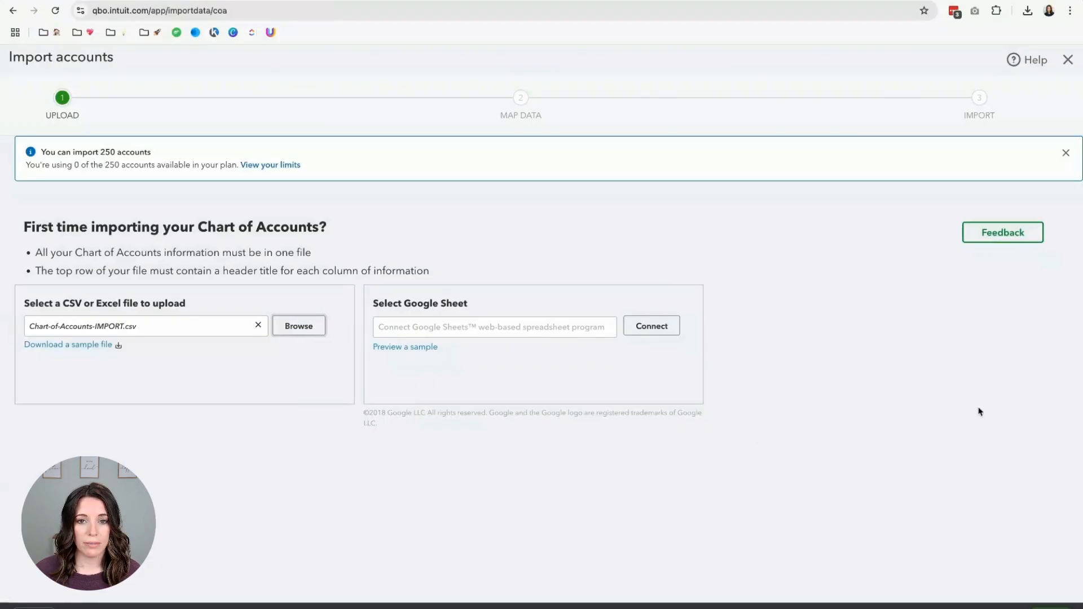
Step: Continue with the uploaded file and accept the proposed field mapping to reach the list of accounts for import
click(1051, 607)
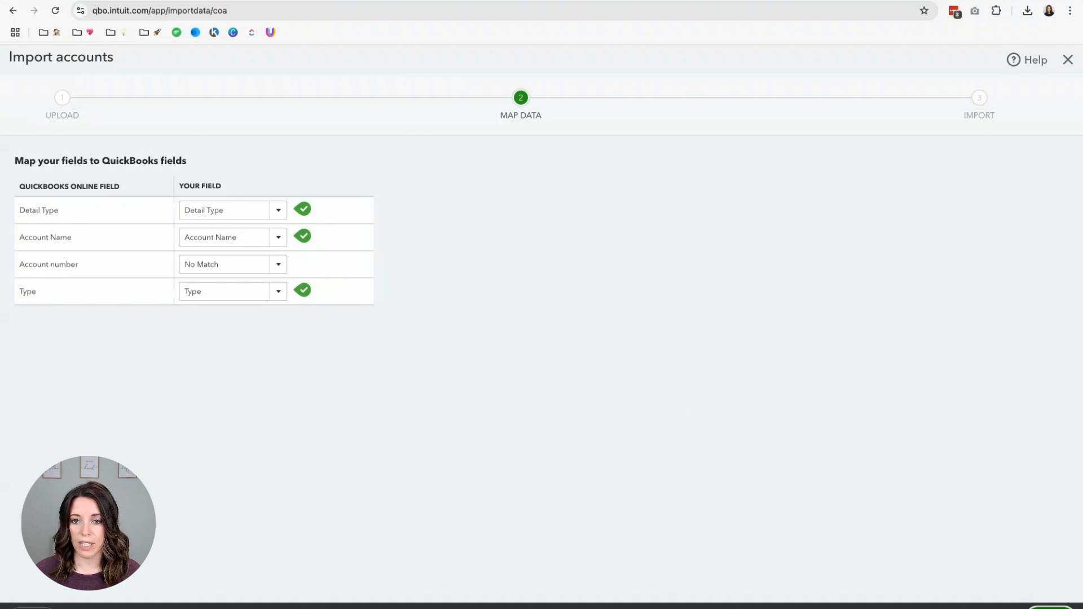
click(1051, 608)
scroll(605, 368, down, 1)
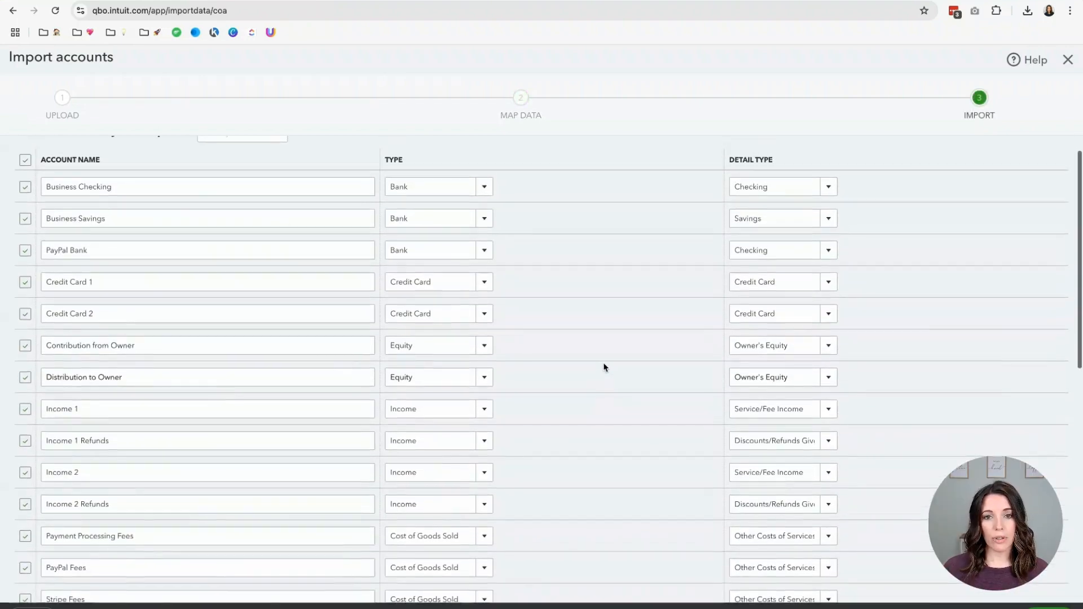
scroll(605, 368, up, 1)
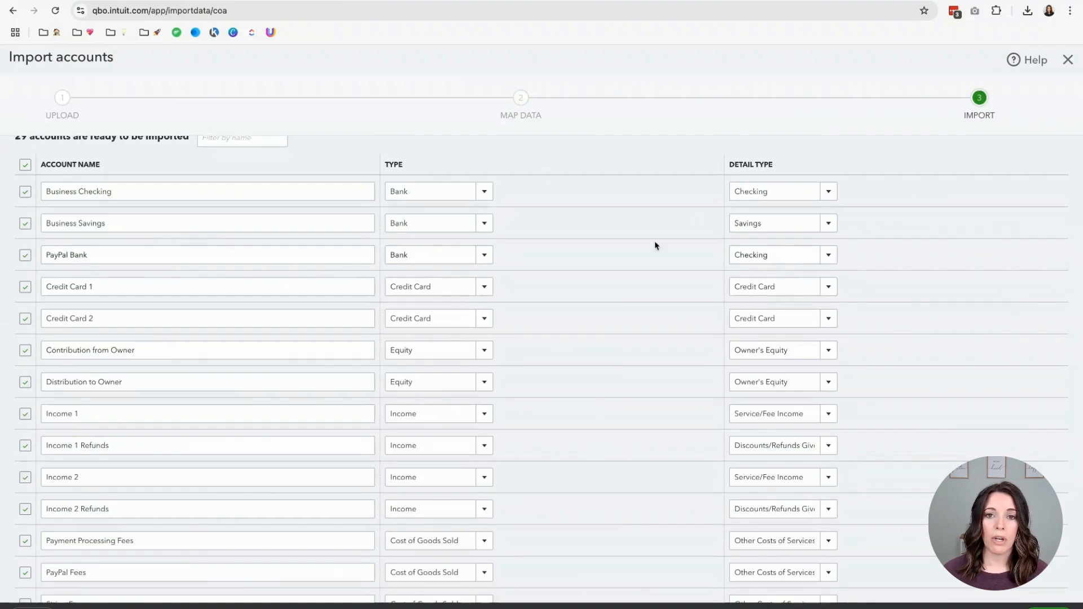
Step: Rename the Business Checking account as Chase Checking followed by the account's last four digits
drag(122, 194, 69, 194)
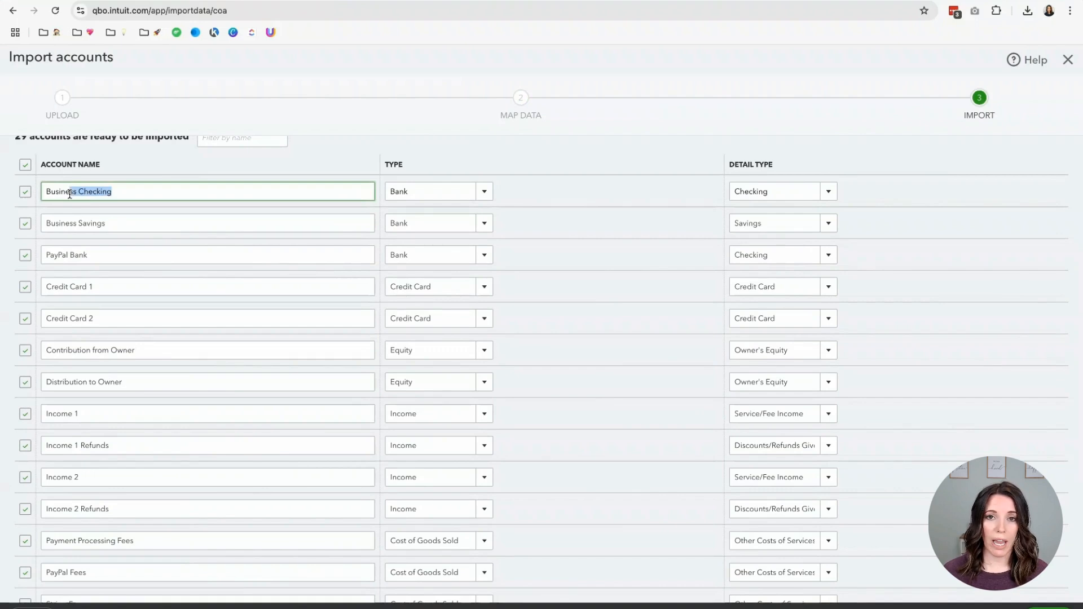
click(74, 194)
drag(75, 193, 42, 193)
text(Chase)
click(125, 193)
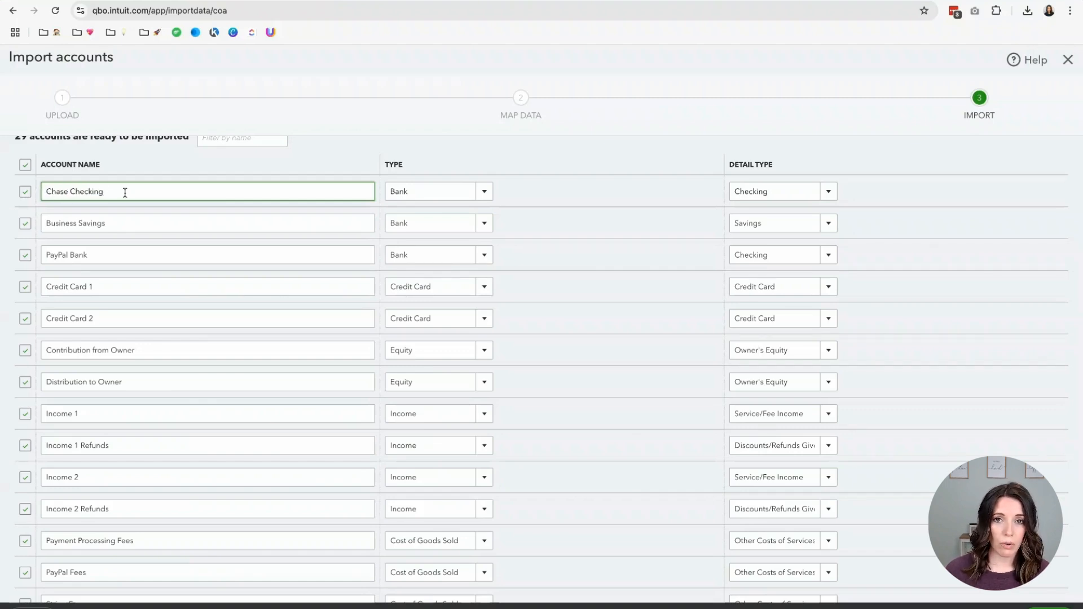
text(1234)
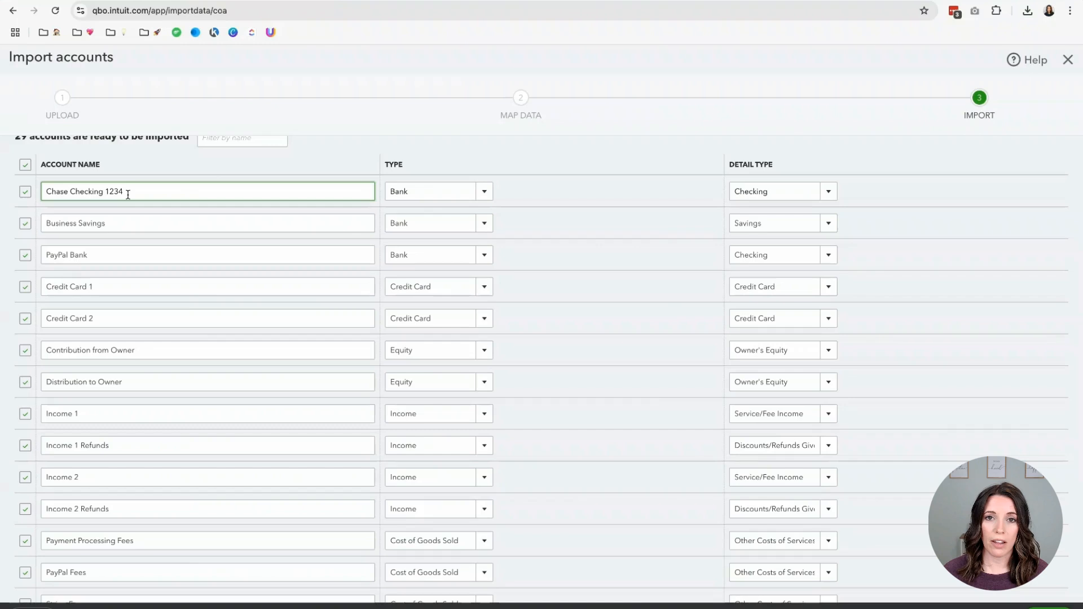
Step: Rename the Business Savings account as Chase Savings followed by the account's last four digits
double_click(46, 222)
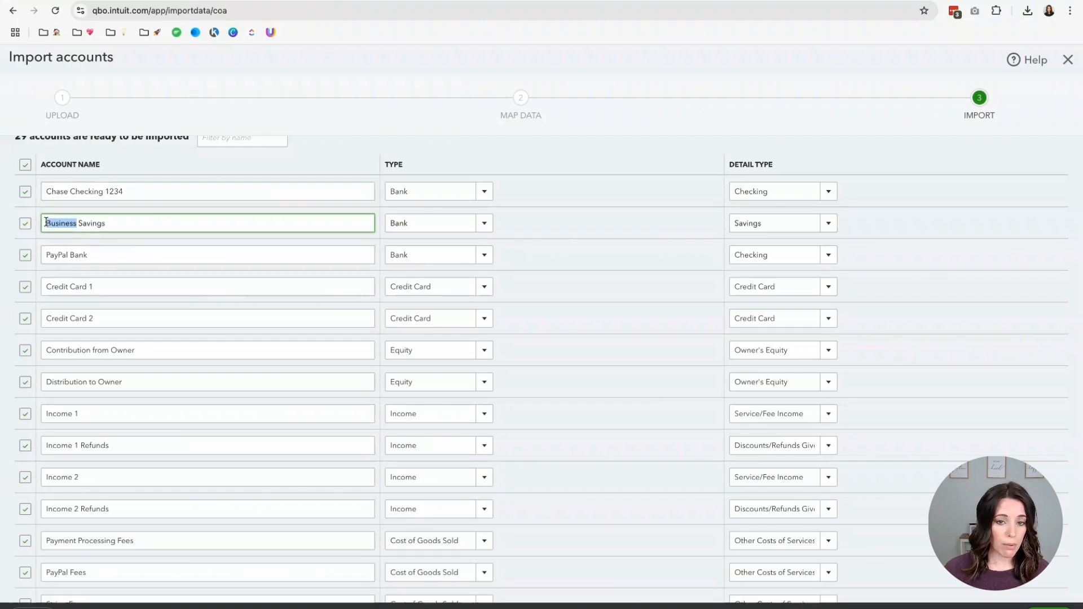
text(Chase)
click(113, 240)
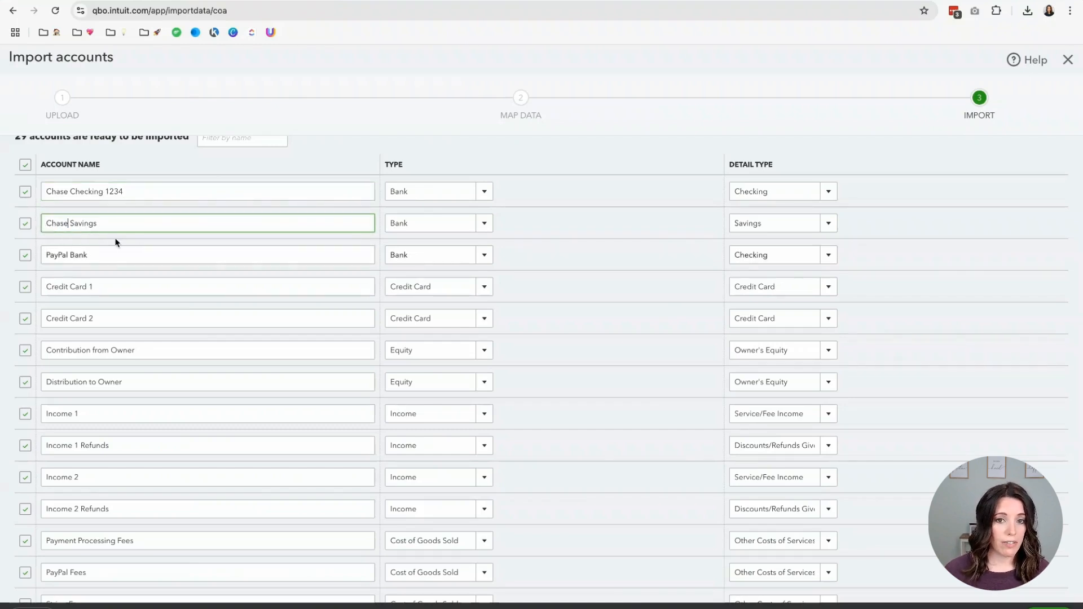
click(119, 224)
text(5678)
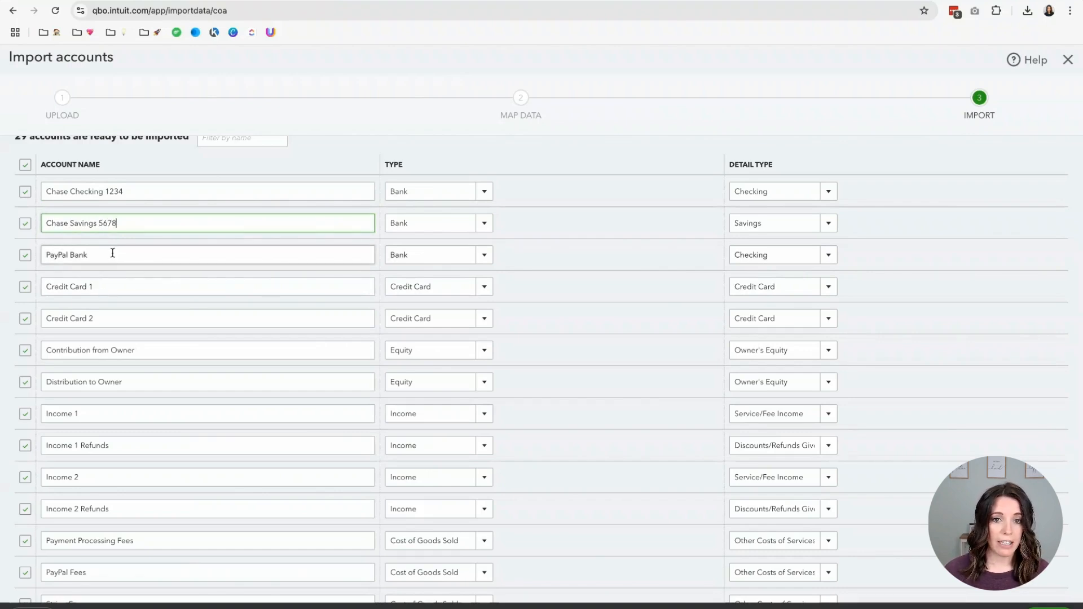
Step: Rename Credit Card 1 as VISA and Credit Card 2 as CAPITAL ONE, each followed by the card's last four digits
scroll(112, 252, down, 1)
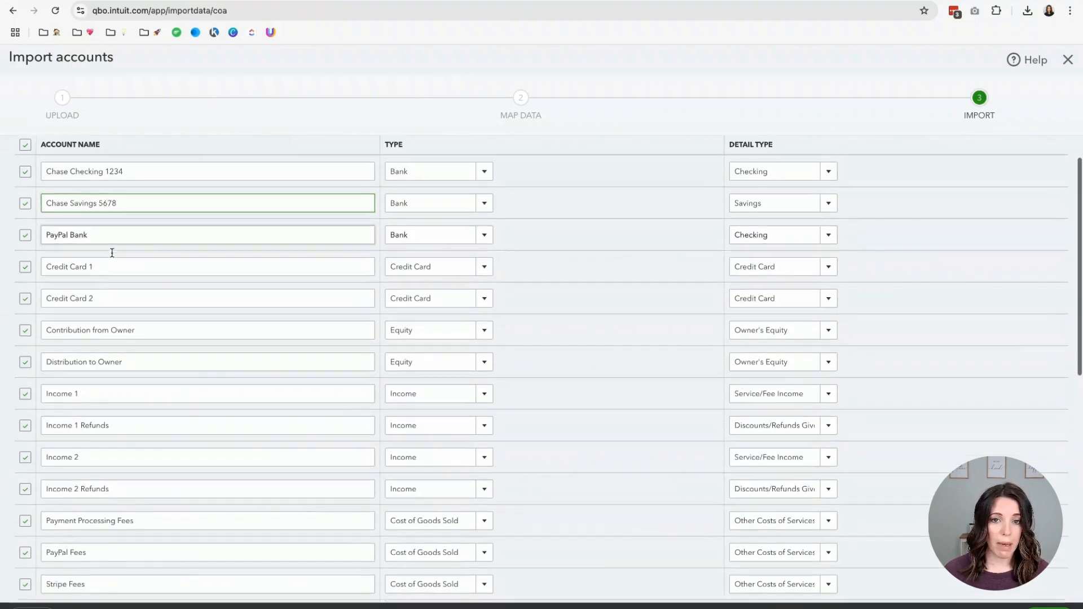
drag(93, 233, 214, 269)
text(VISA 2222)
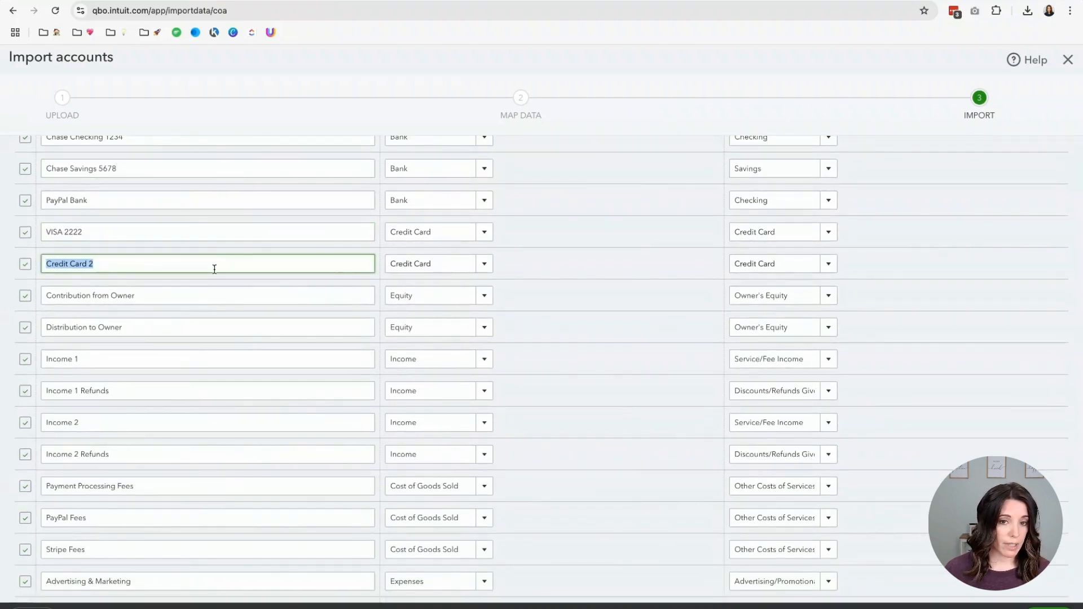
text(CAPITAL ONE)
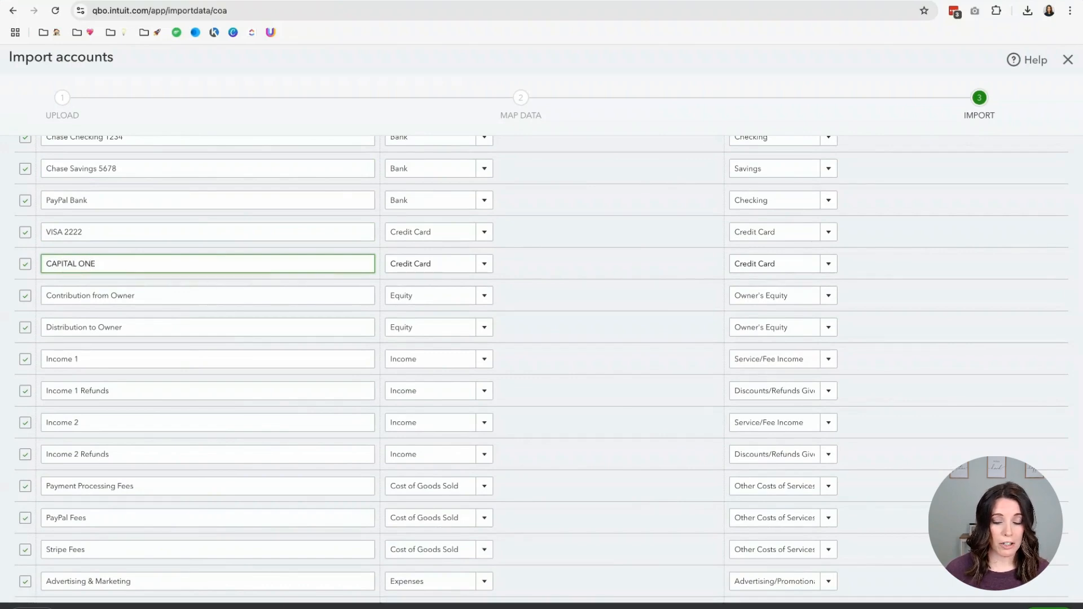
text( 4444)
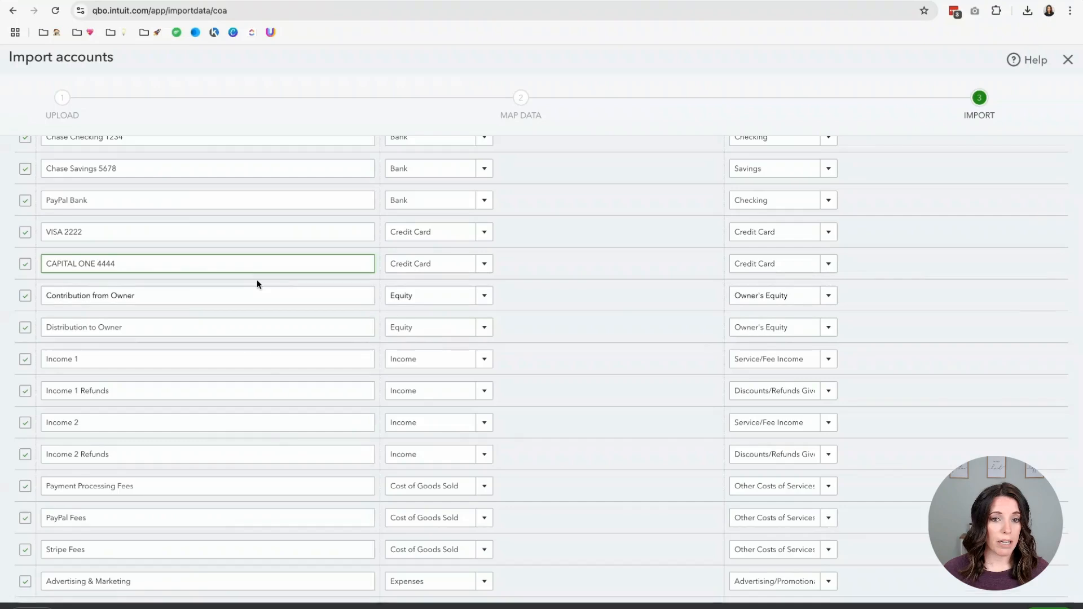
Step: Try excluding the CAPITAL ONE credit card account from the import and include it again
scroll(256, 280, down, 1)
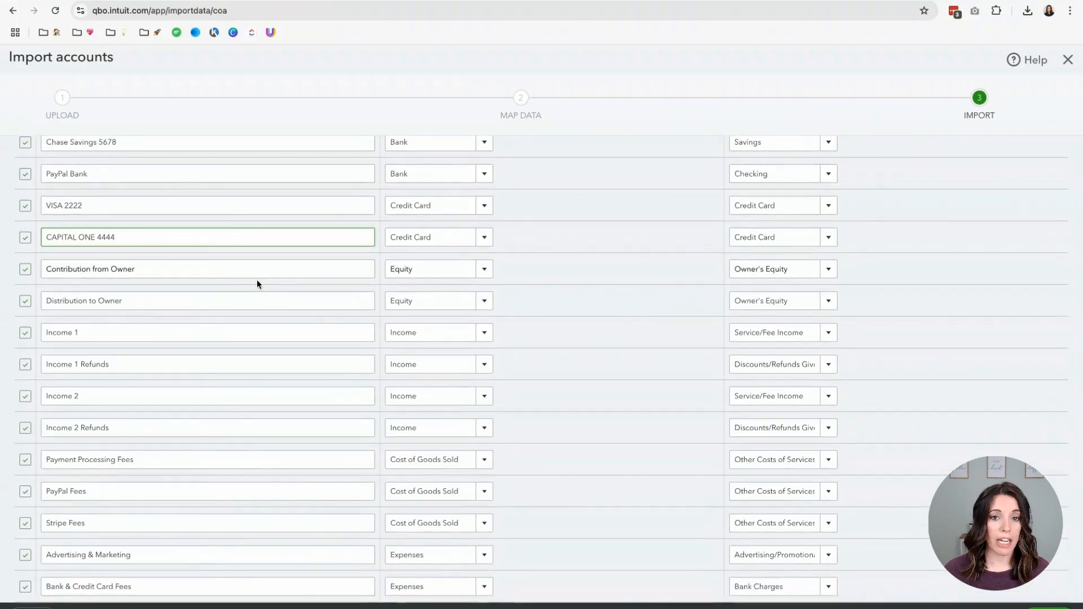
scroll(239, 279, up, 1)
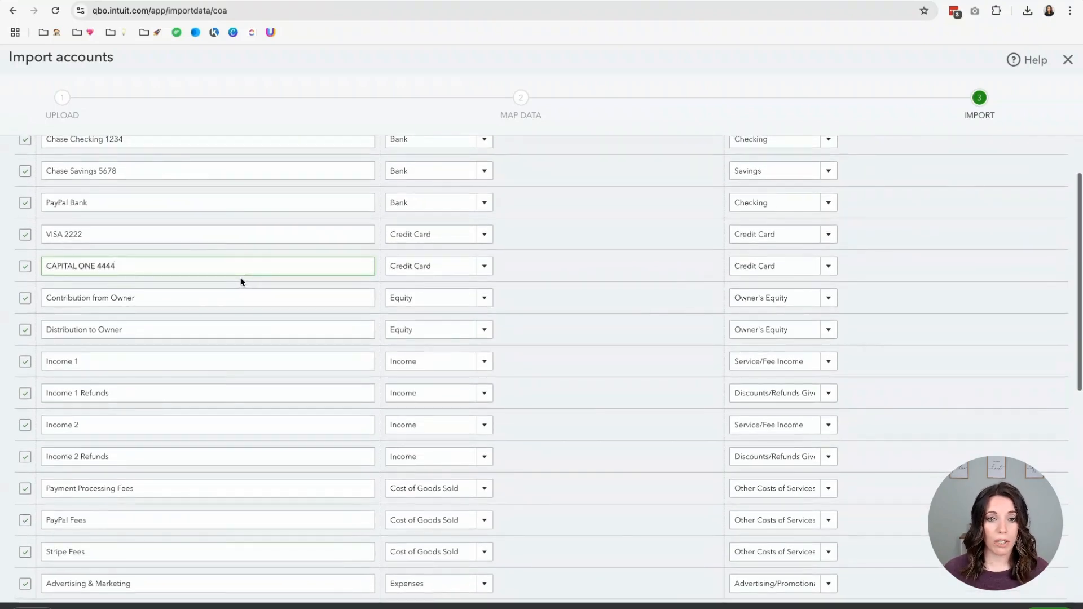
click(25, 267)
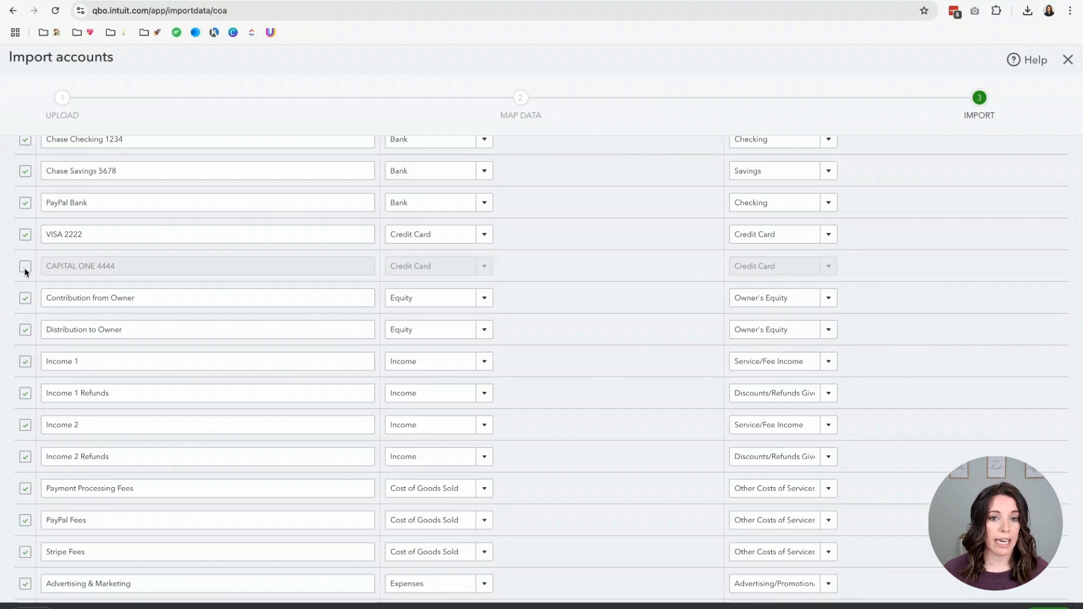
click(25, 267)
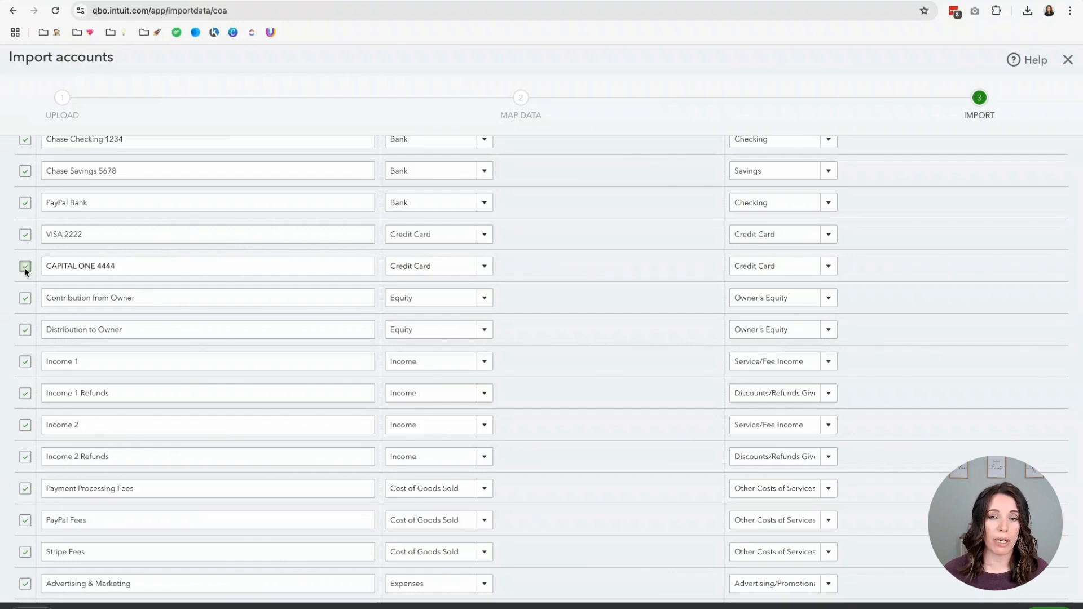
Step: Rename the Income 1 account as Client Income
scroll(25, 271, down, 1)
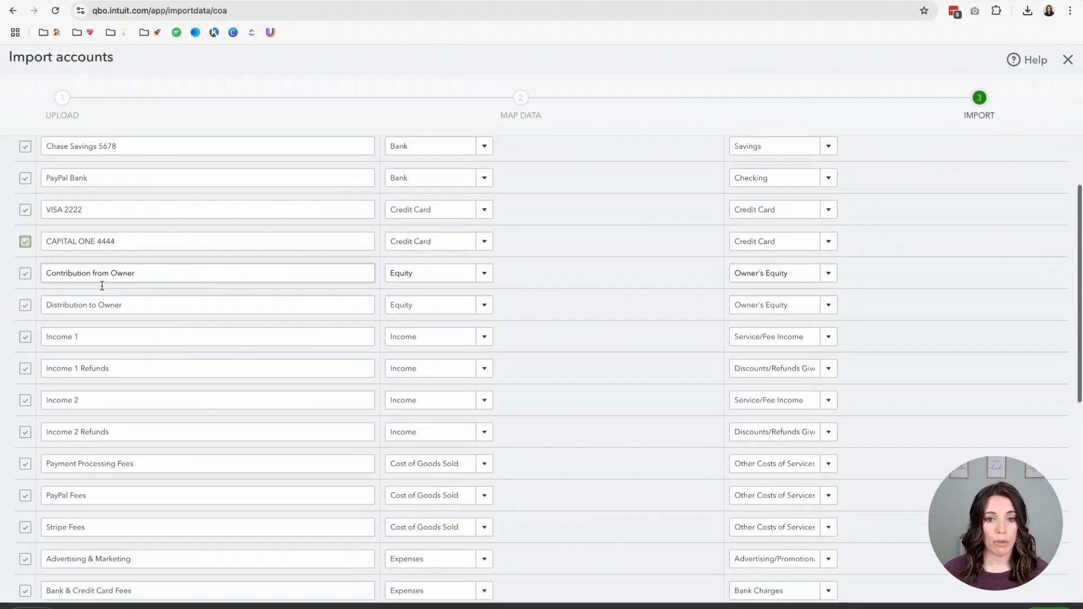
scroll(101, 288, down, 2)
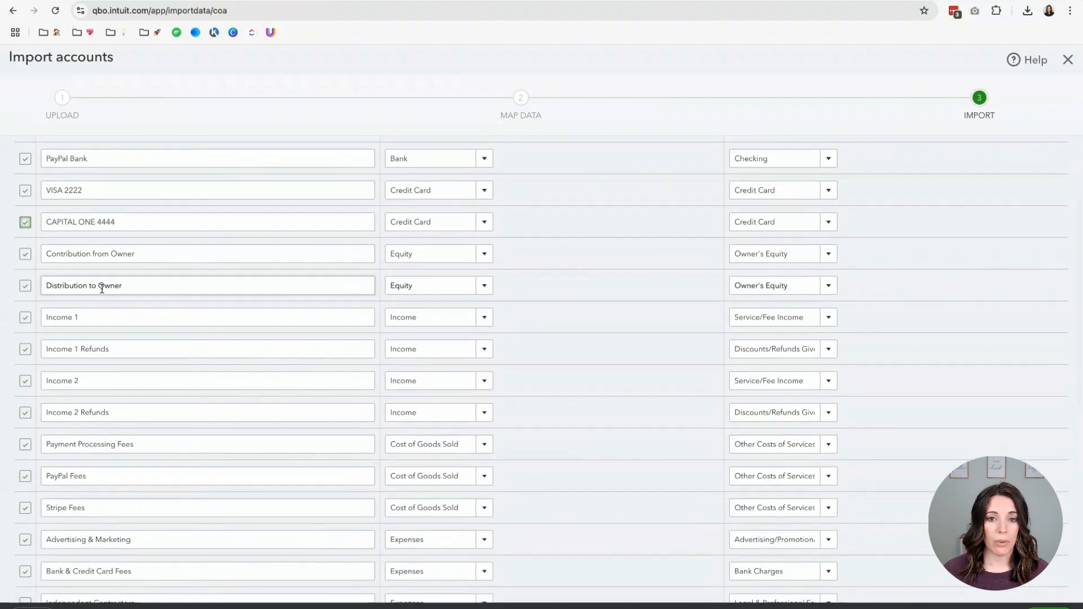
triple_click(69, 272)
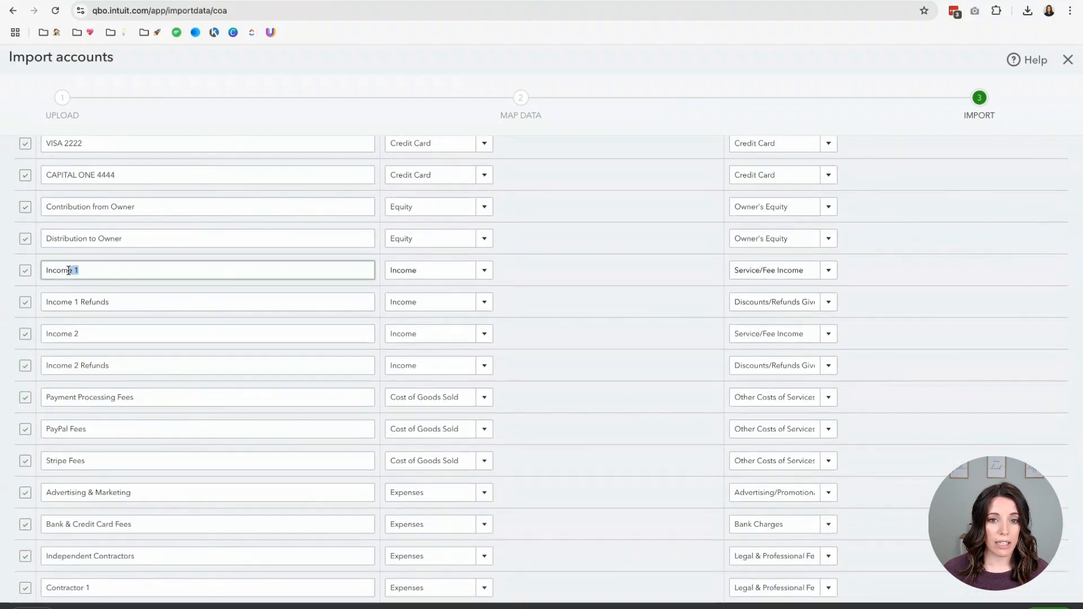
text(Client INc)
key(BackSpace)
key(BackSpace)
text(ncome)
Step: Rename the Income 1 Refunds account as Client Refunds
click(59, 302)
double_click(75, 302)
drag(65, 304, 46, 303)
key(BackSpace)
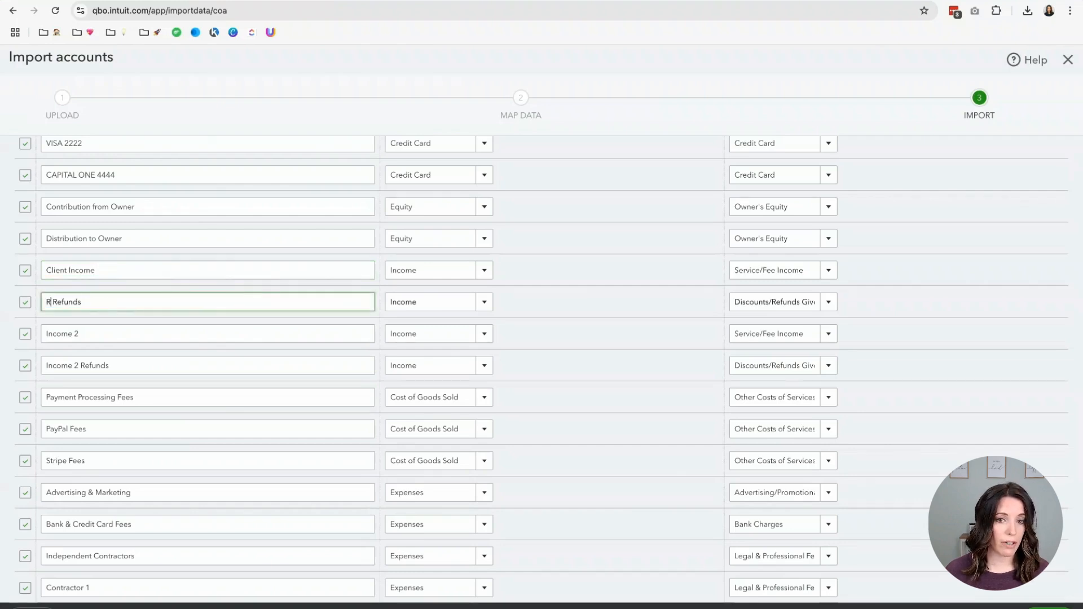
text(Client)
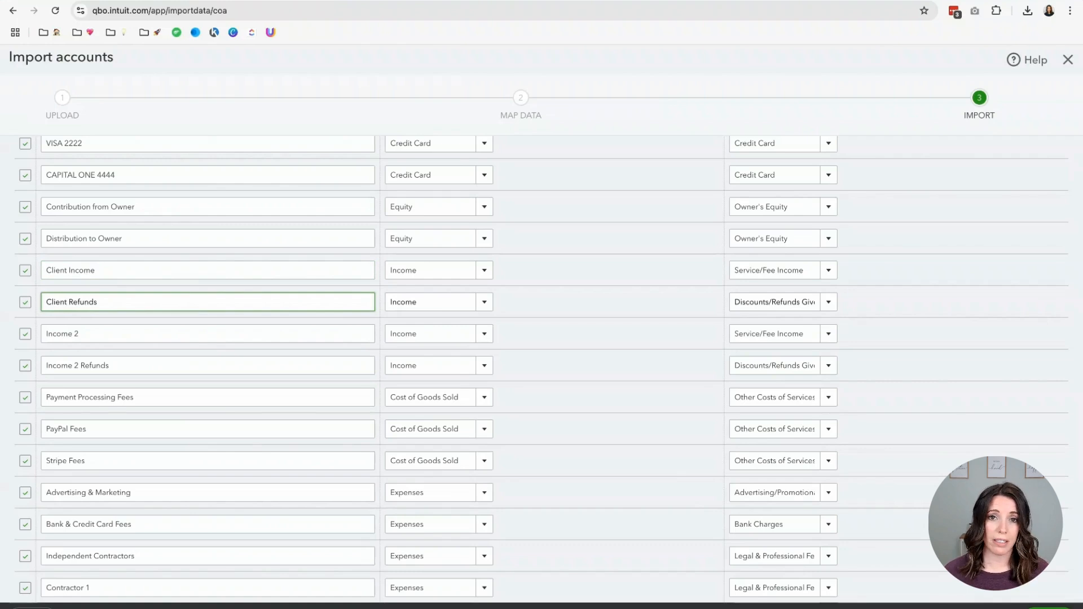
Step: Rename the Income 2 account as Course Income and the Income 2 Refunds account as Course Refunds
scroll(172, 292, down, 2)
drag(85, 292, 44, 294)
text(Cou)
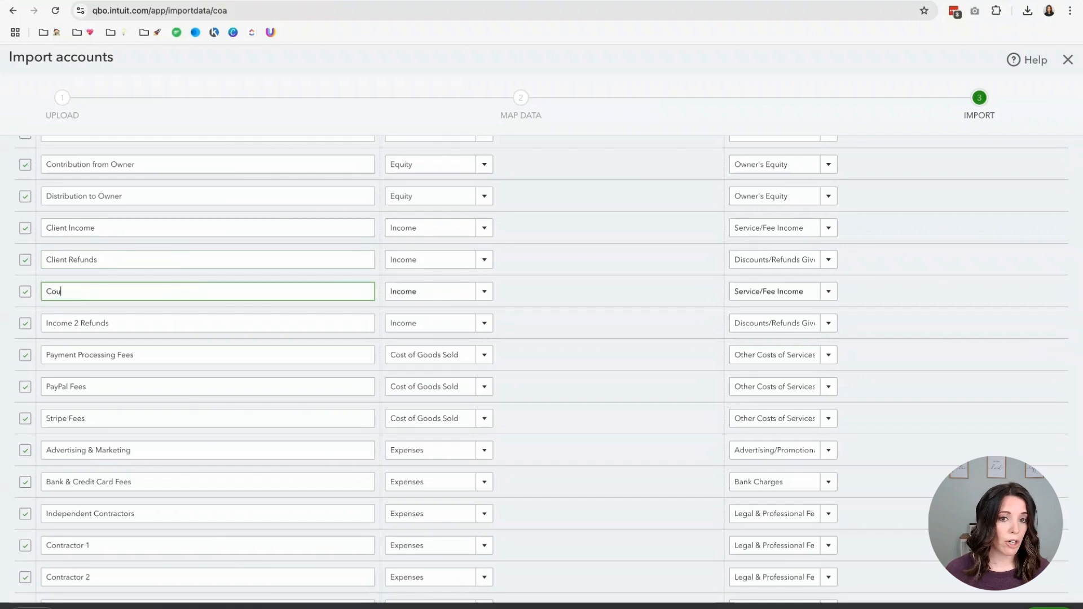
text(rse Income)
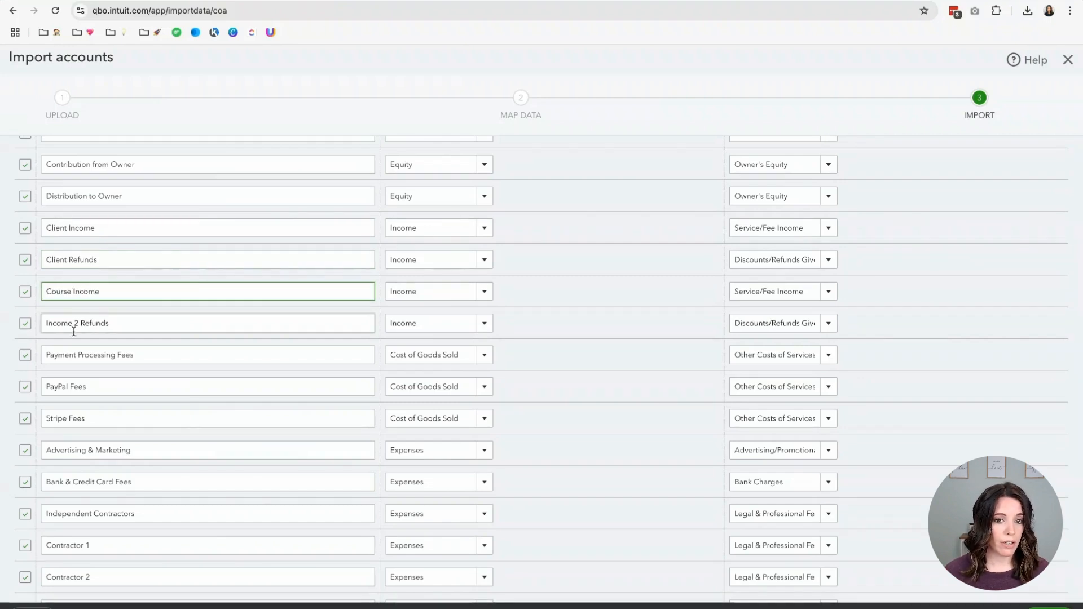
drag(79, 325, 45, 325)
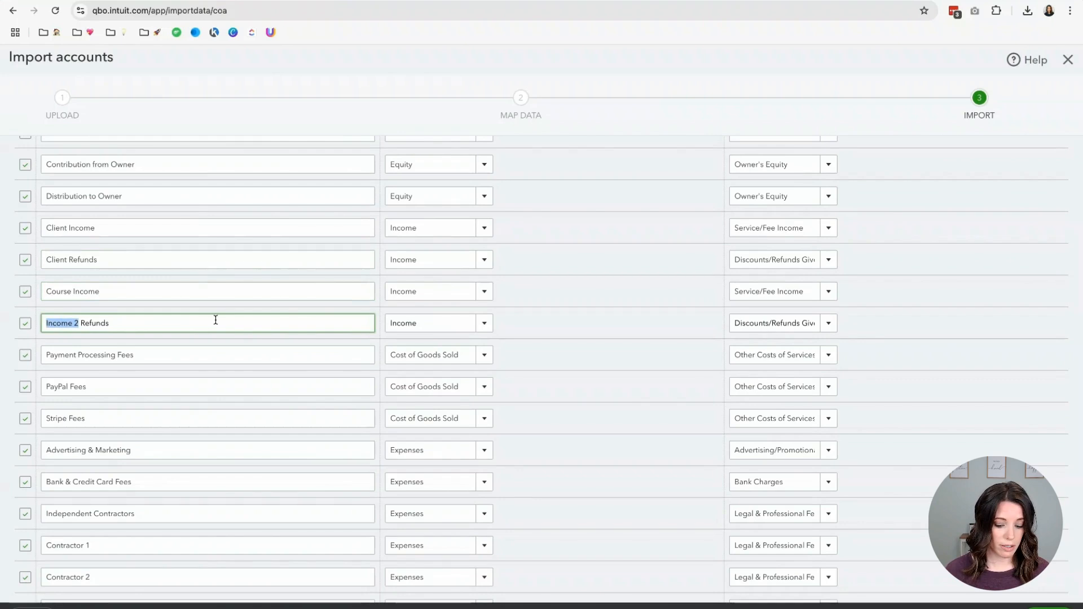
scroll(216, 320, down, 1)
text(Course)
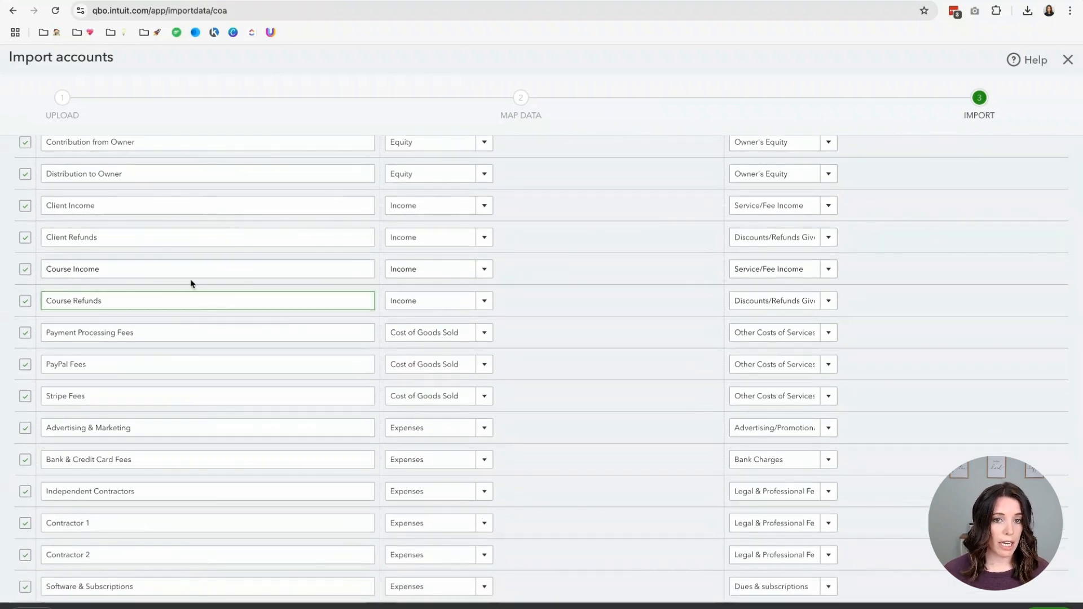
Step: Look through the remaining accounts in the import list, down to the Contractor 1 and Contractor 2 expense accounts
scroll(215, 281, down, 2)
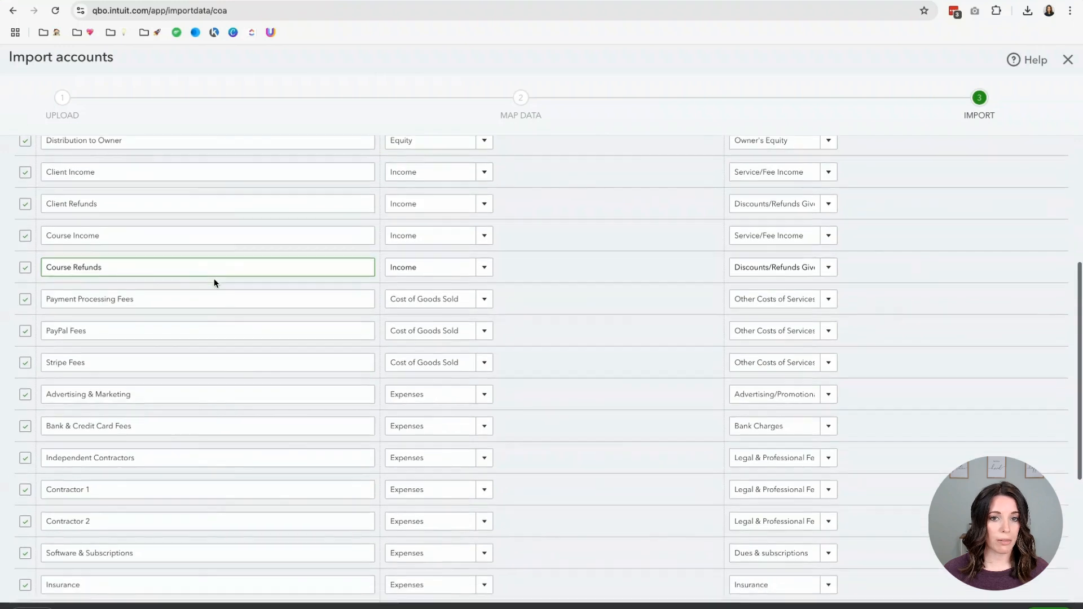
scroll(214, 283, down, 2)
scroll(107, 284, down, 4)
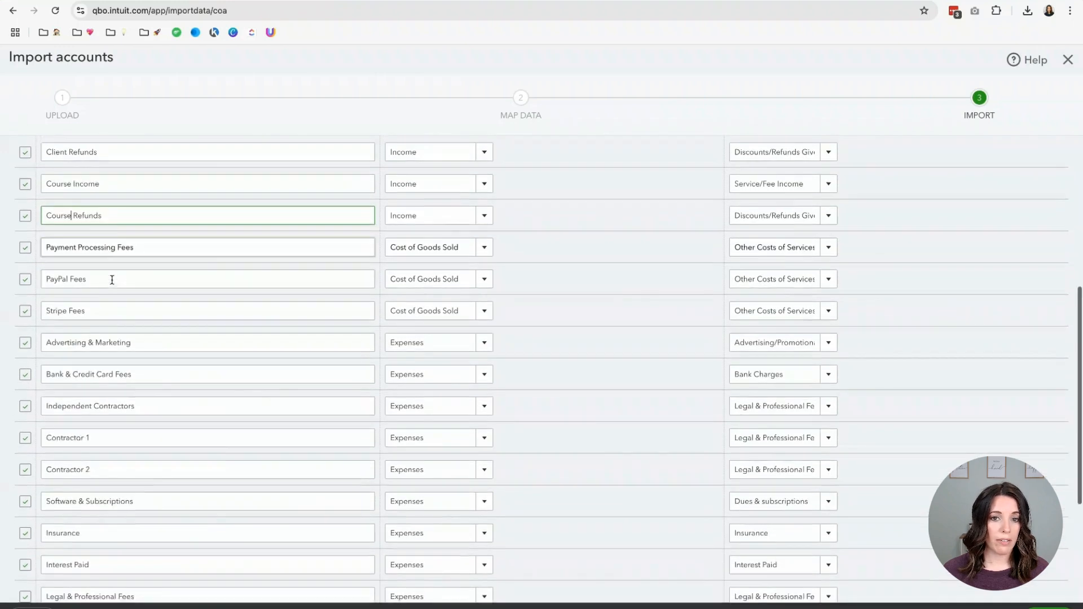
scroll(112, 280, down, 4)
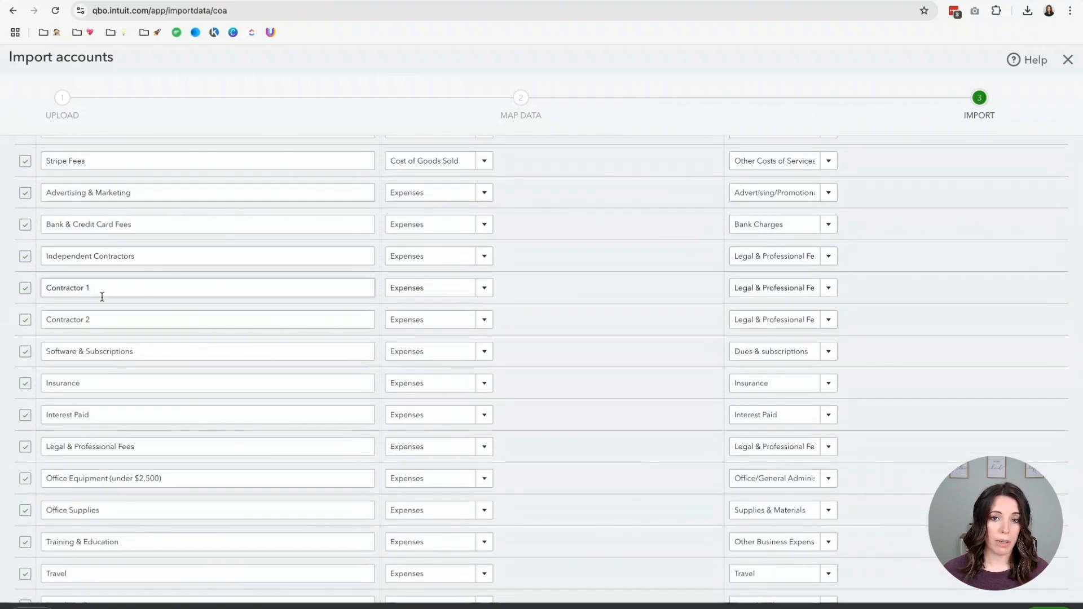
drag(97, 287, 44, 289)
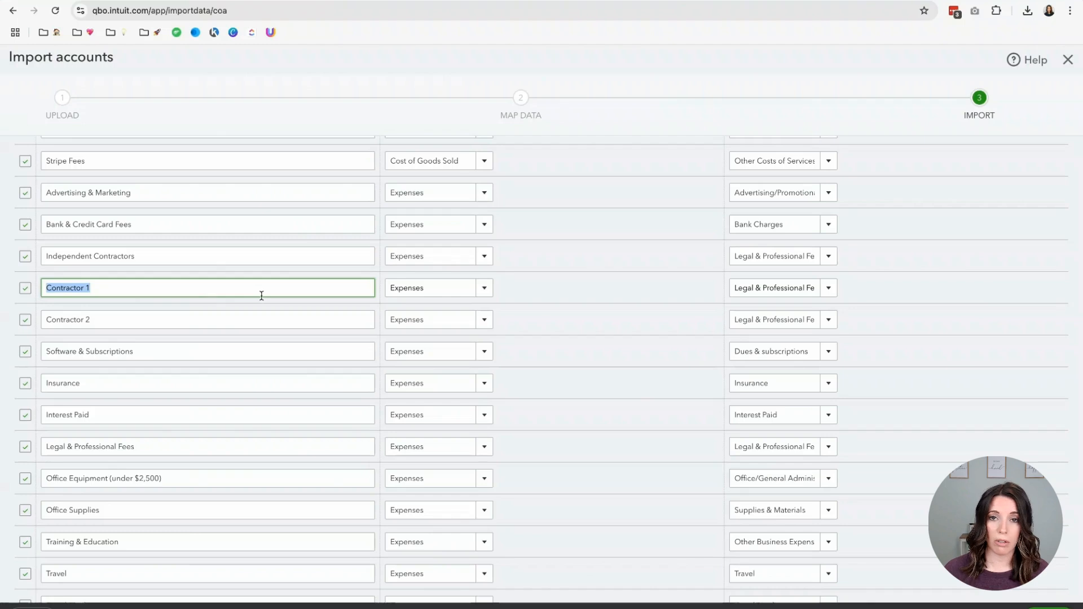
drag(96, 319, 31, 266)
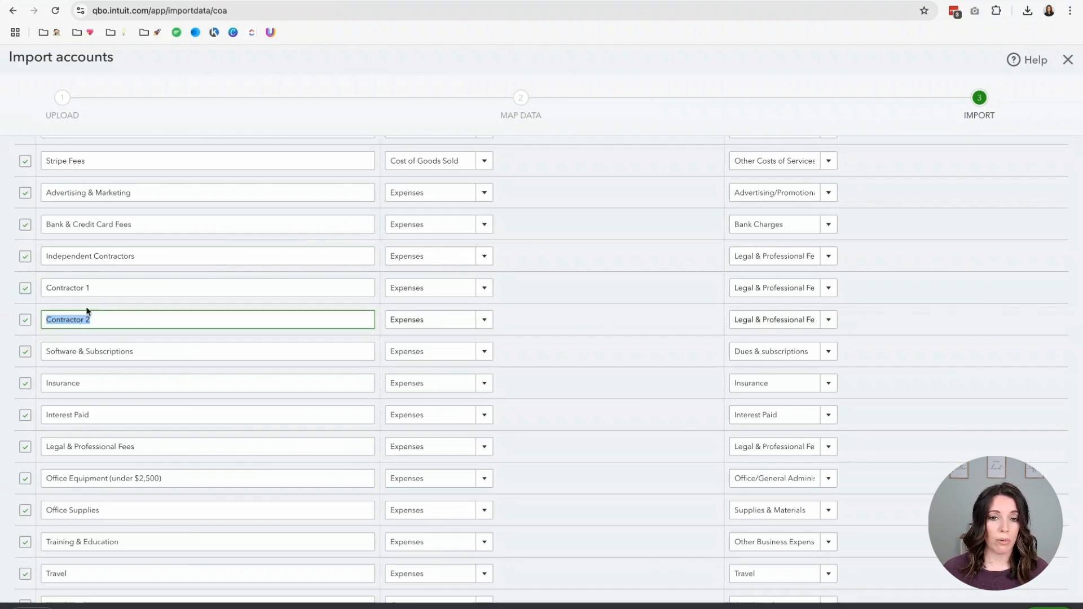
Step: Try excluding the Independent Contractors and Contractor 1 accounts from the import and include them again
click(25, 257)
click(26, 288)
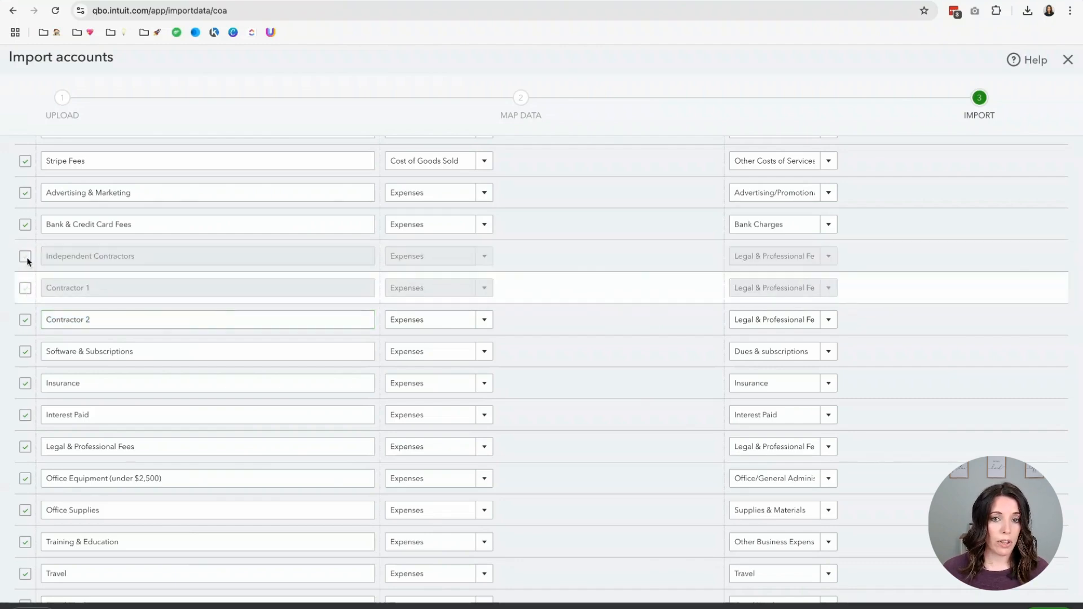
click(24, 256)
click(26, 290)
Step: Check the rest of the list and import all the selected accounts into the chart of accounts
scroll(134, 303, down, 1)
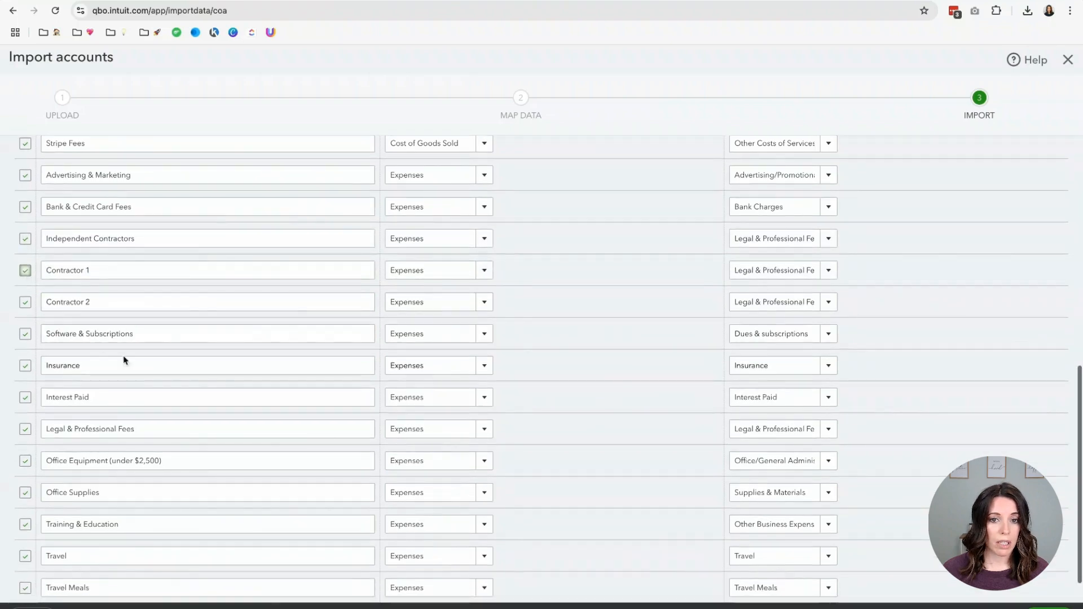
scroll(169, 414, down, 2)
scroll(175, 435, up, 3)
scroll(175, 435, up, 10)
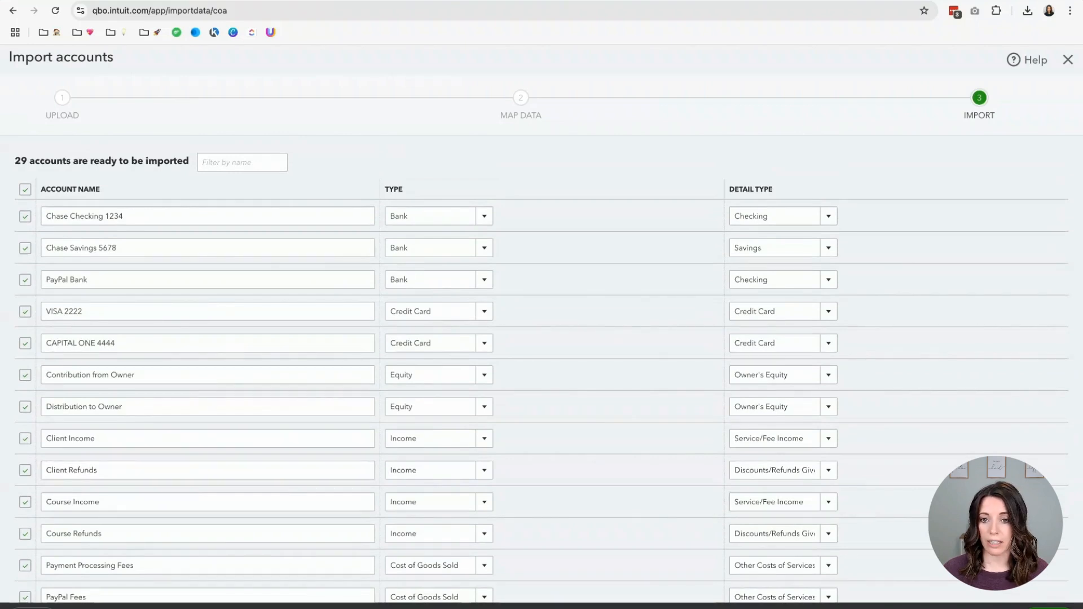
click(1049, 608)
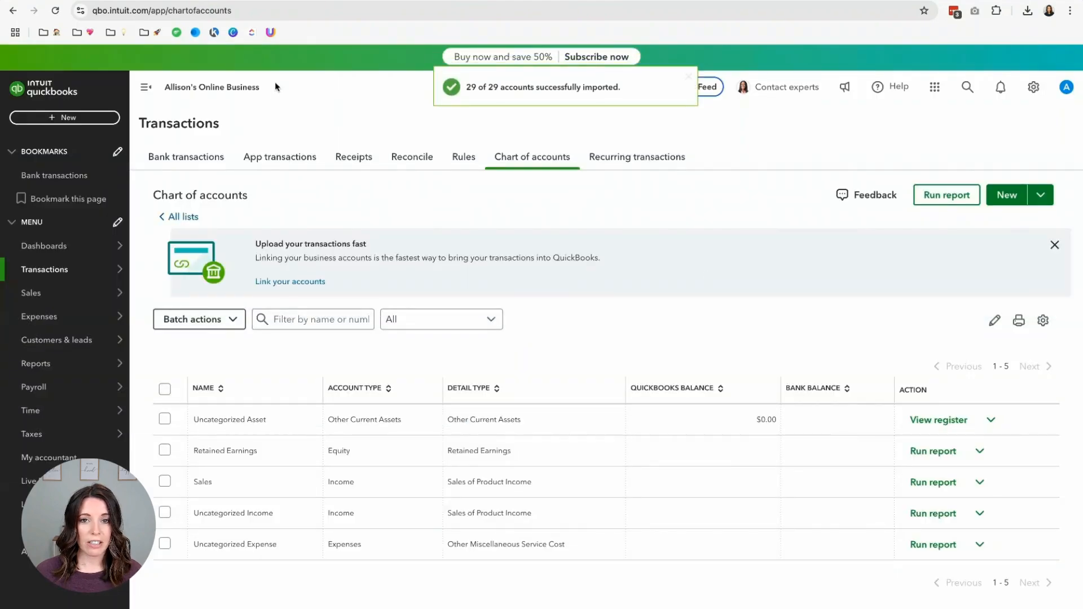
Step: Reload the chart of accounts page and look over the imported accounts
click(54, 16)
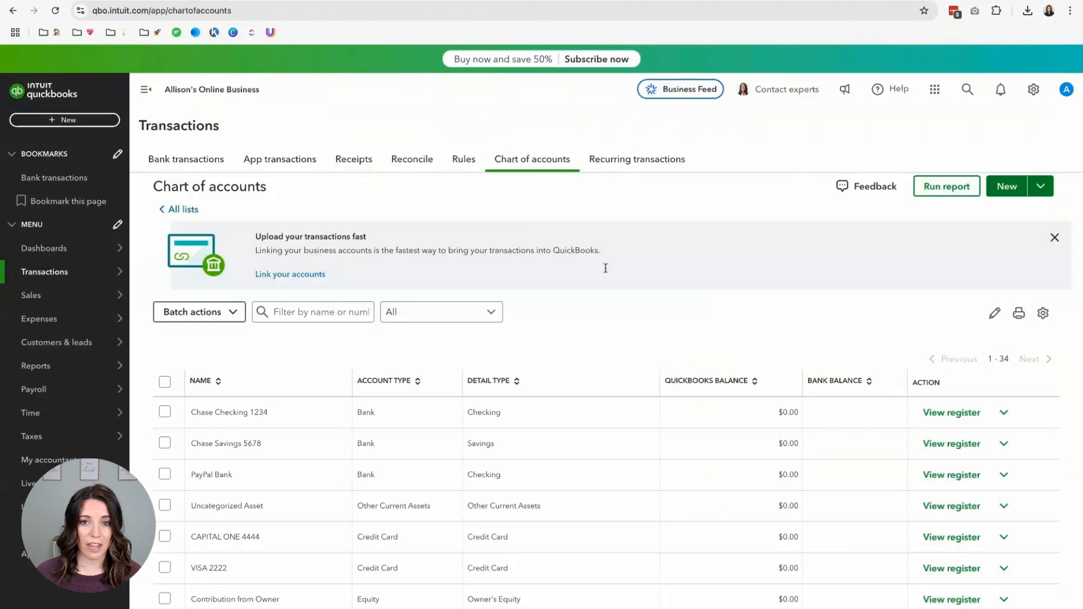
scroll(377, 426, down, 1)
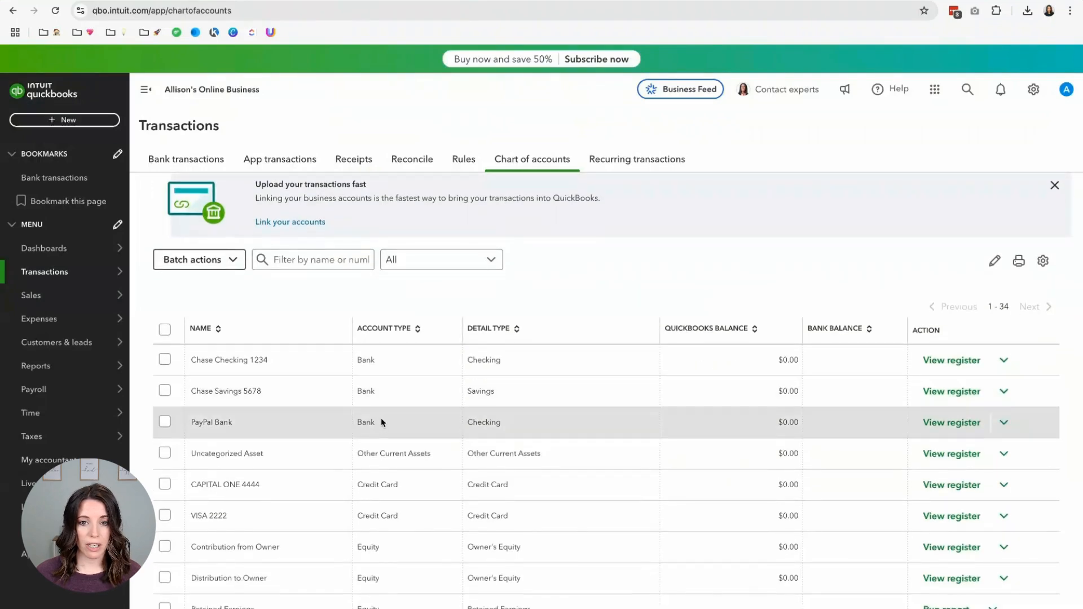
scroll(381, 418, down, 1)
scroll(299, 344, up, 2)
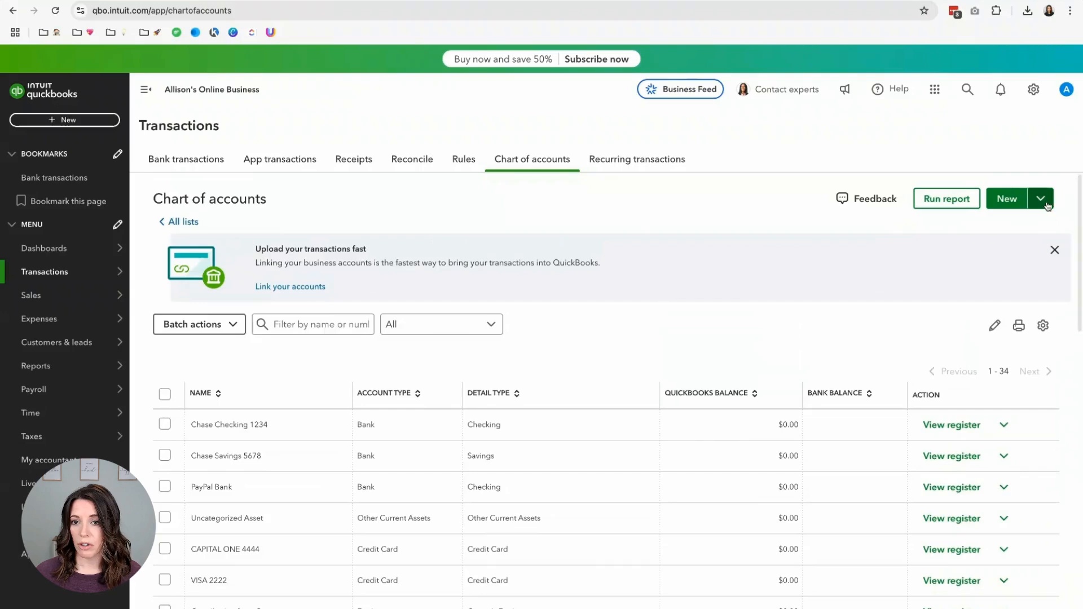
Step: Add a second Chase Savings account, ending its name with the account's last digits, with account type Bank and detail type Savings
click(1004, 202)
click(894, 158)
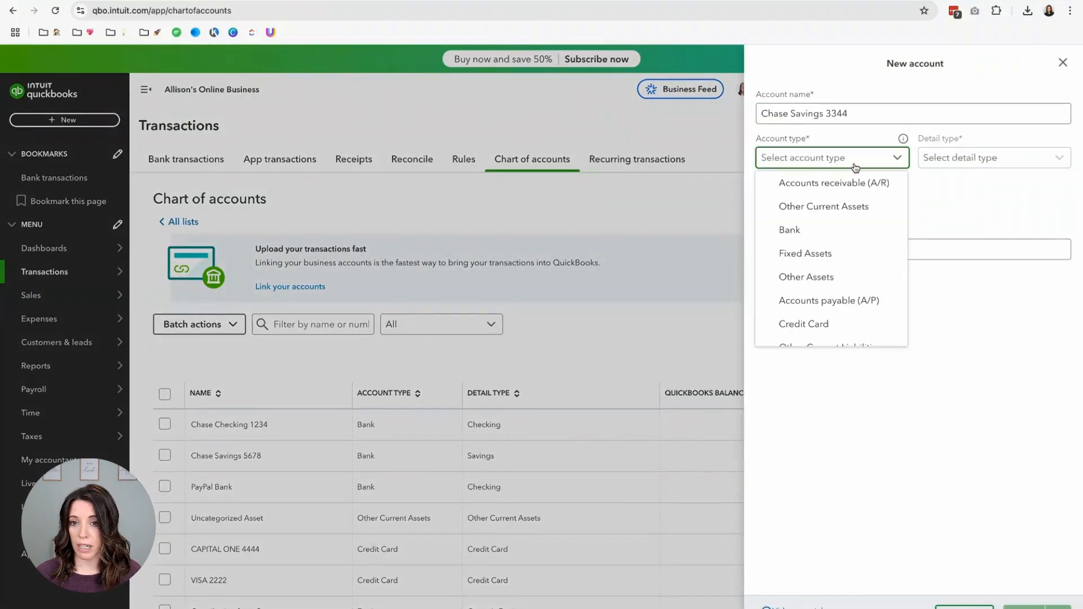
click(817, 231)
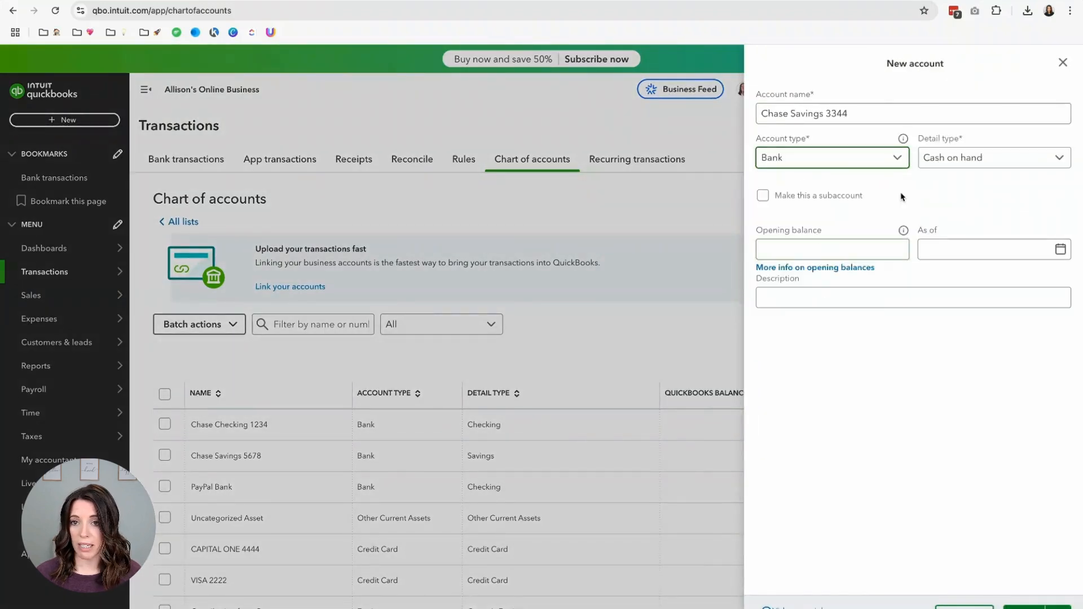
click(946, 161)
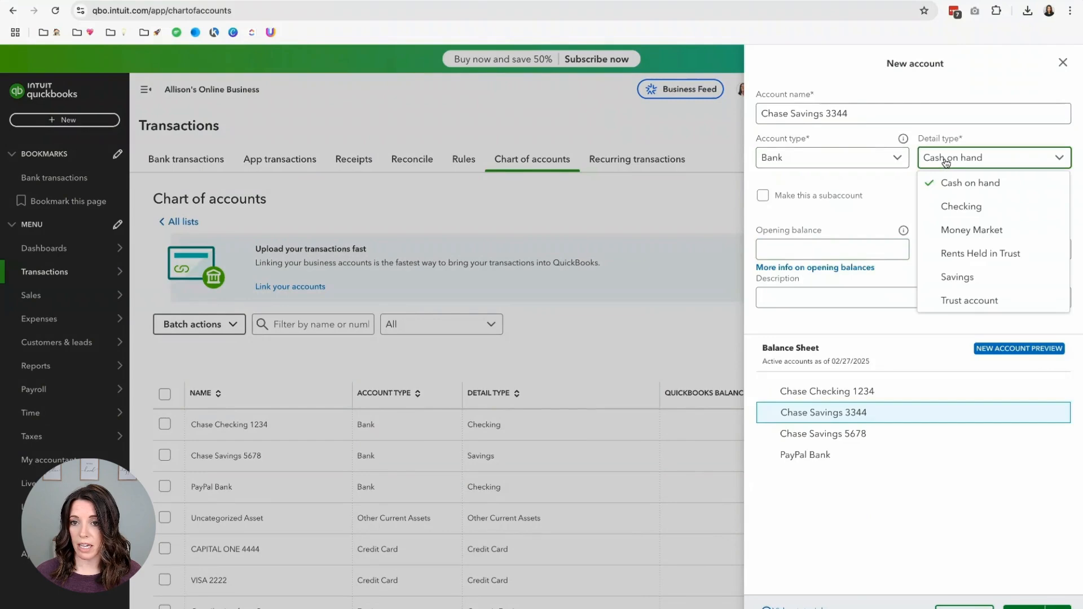
click(958, 277)
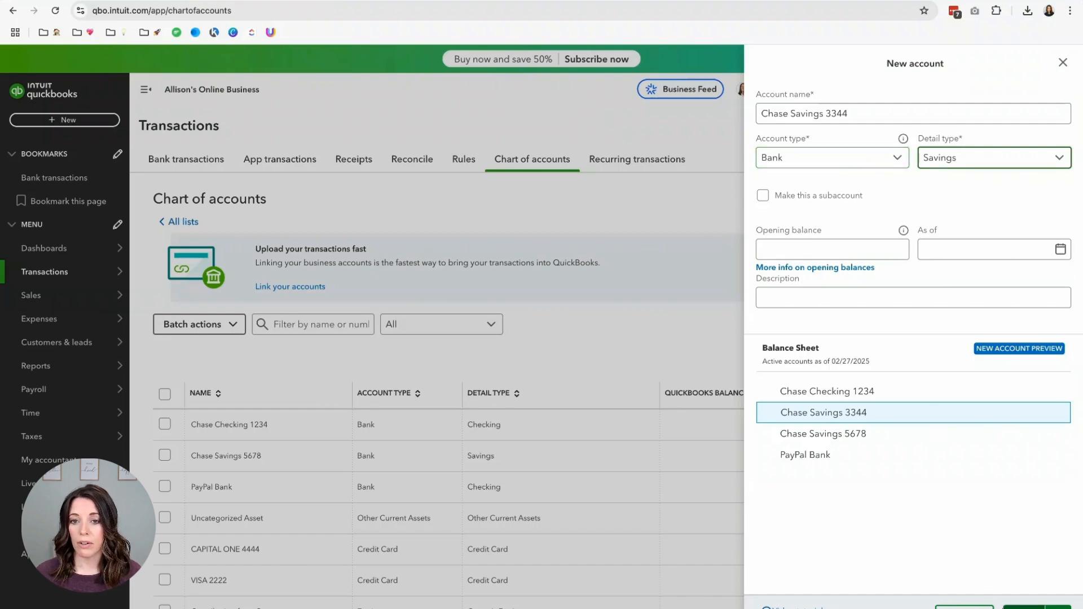
click(1024, 606)
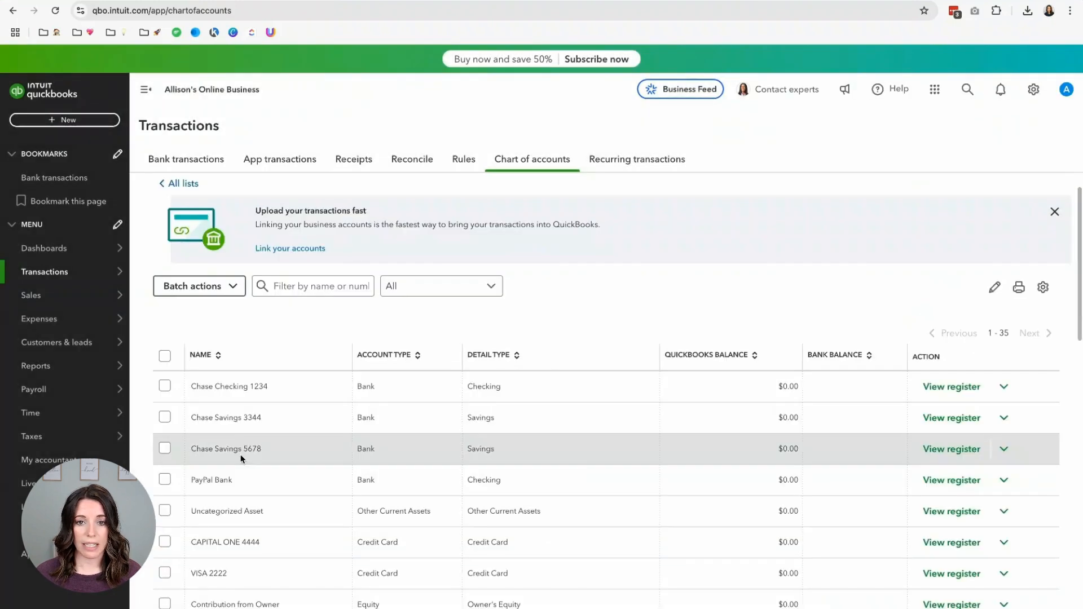
Step: Make the Contractor 1 account a subaccount of Independent Contractors and save it
scroll(367, 451, down, 15)
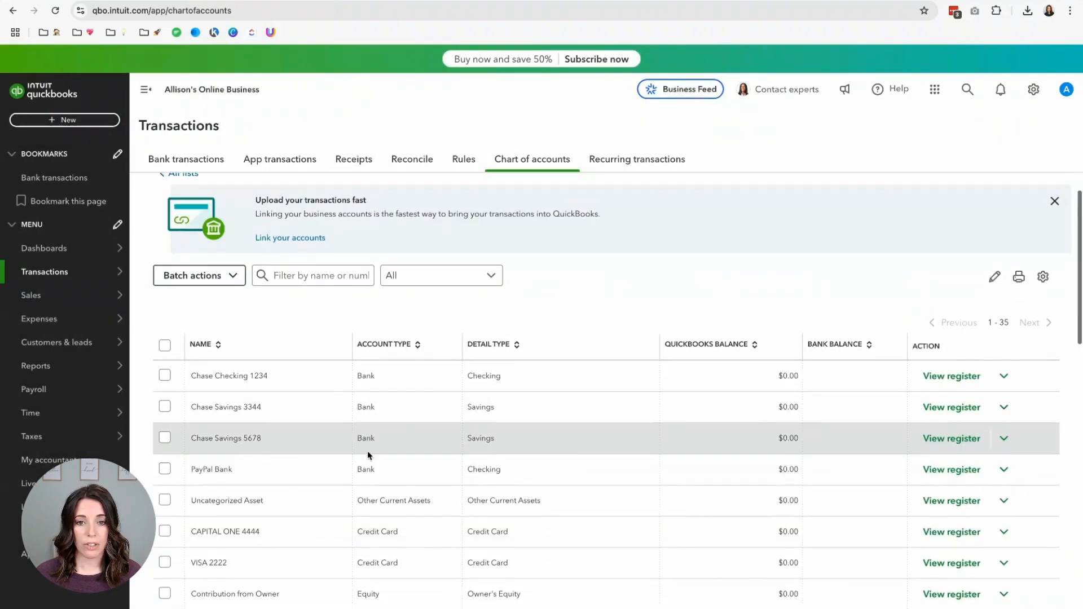
scroll(364, 446, up, 2)
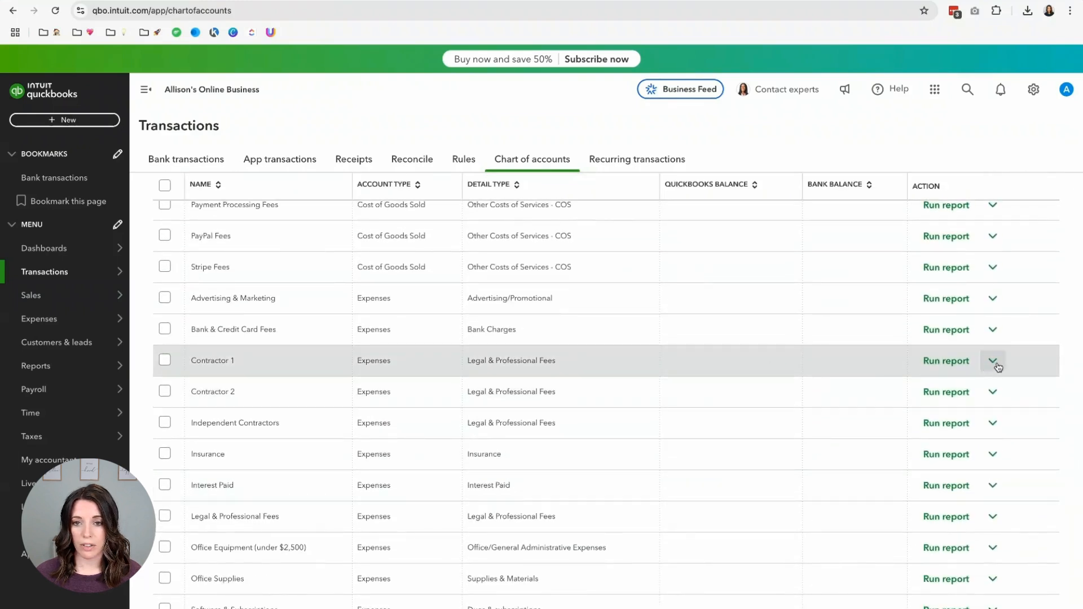
click(995, 364)
click(903, 387)
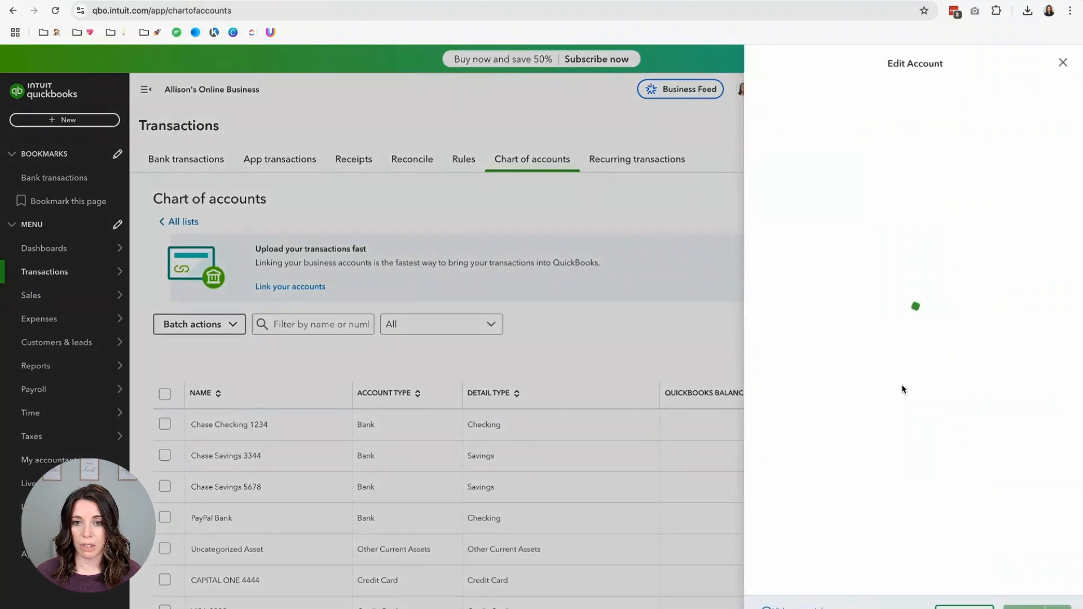
click(809, 200)
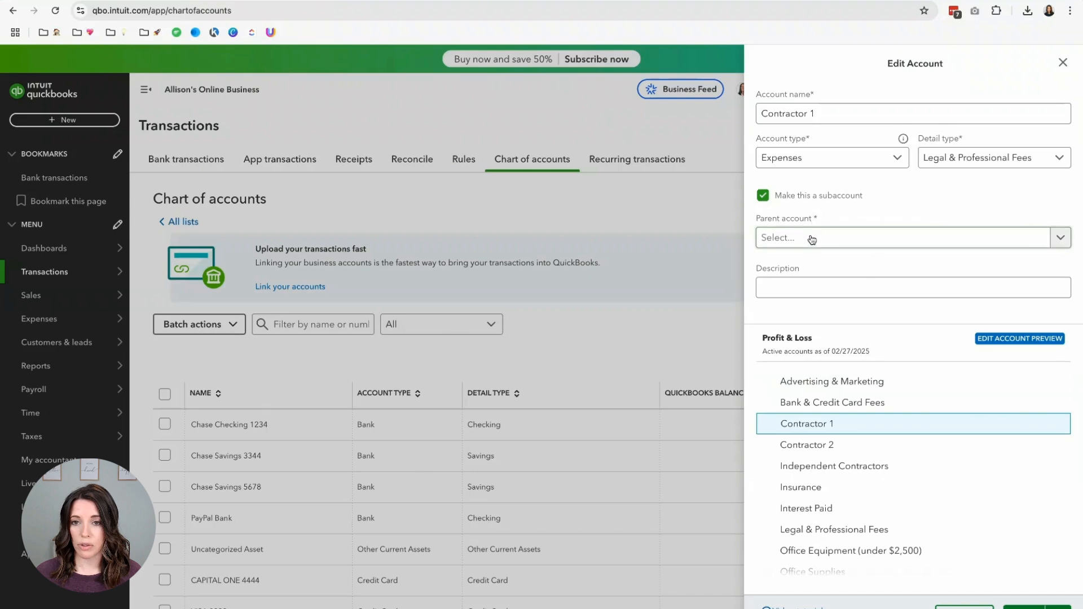
click(810, 239)
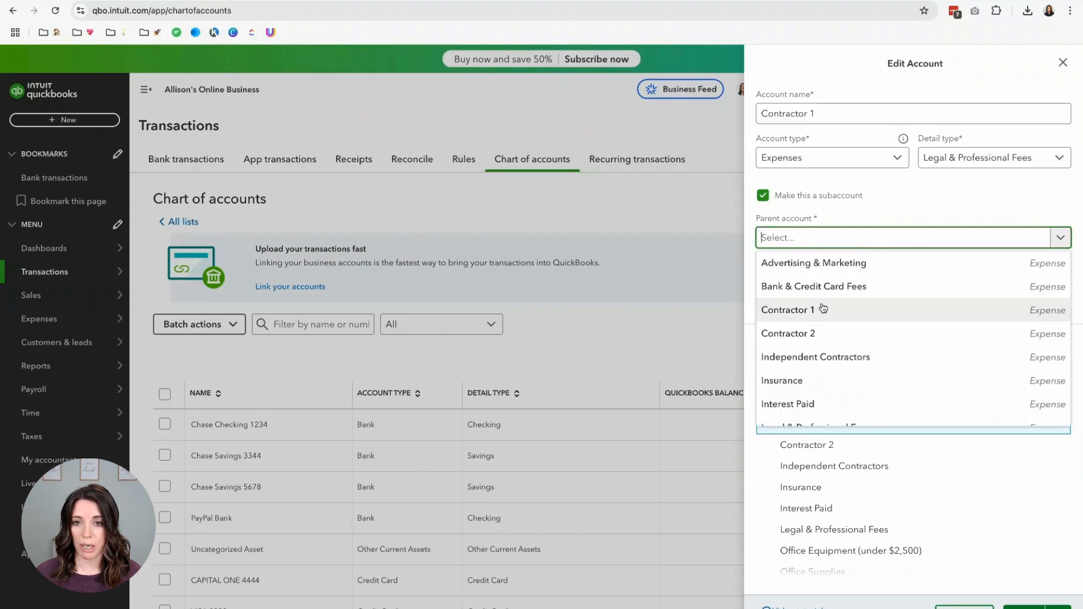
click(810, 359)
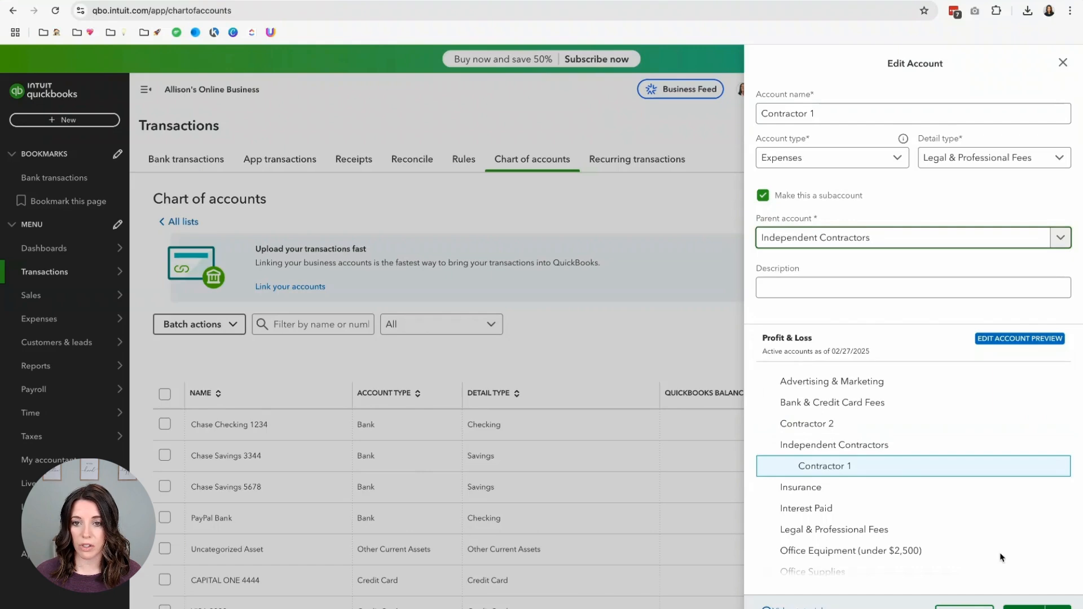
click(1016, 605)
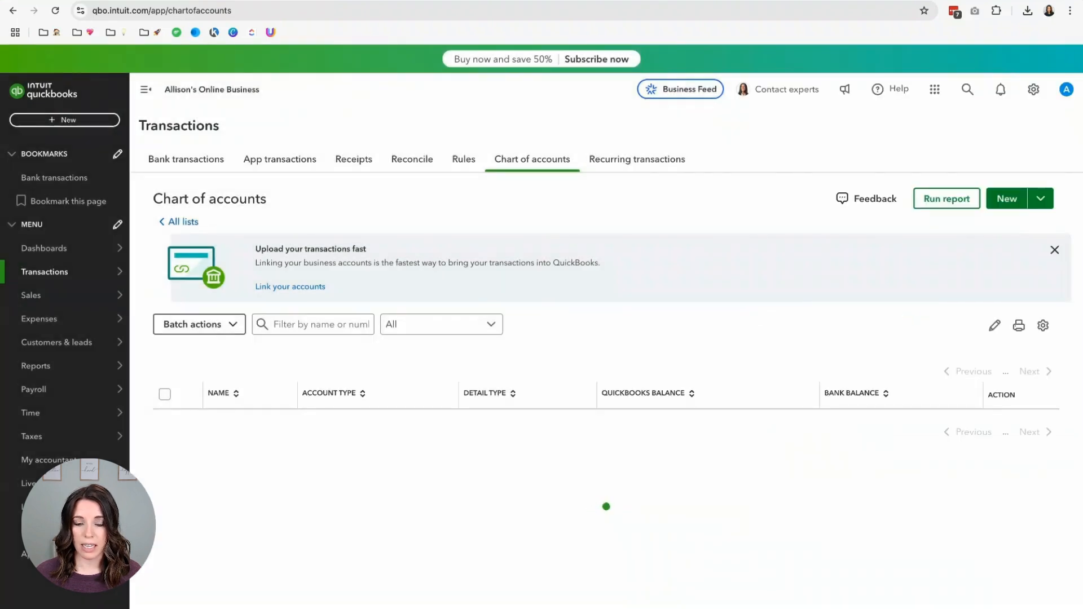
Step: Make the PayPal Fees account a subaccount of Payment Processing Fees and save it
scroll(740, 382, up, 2)
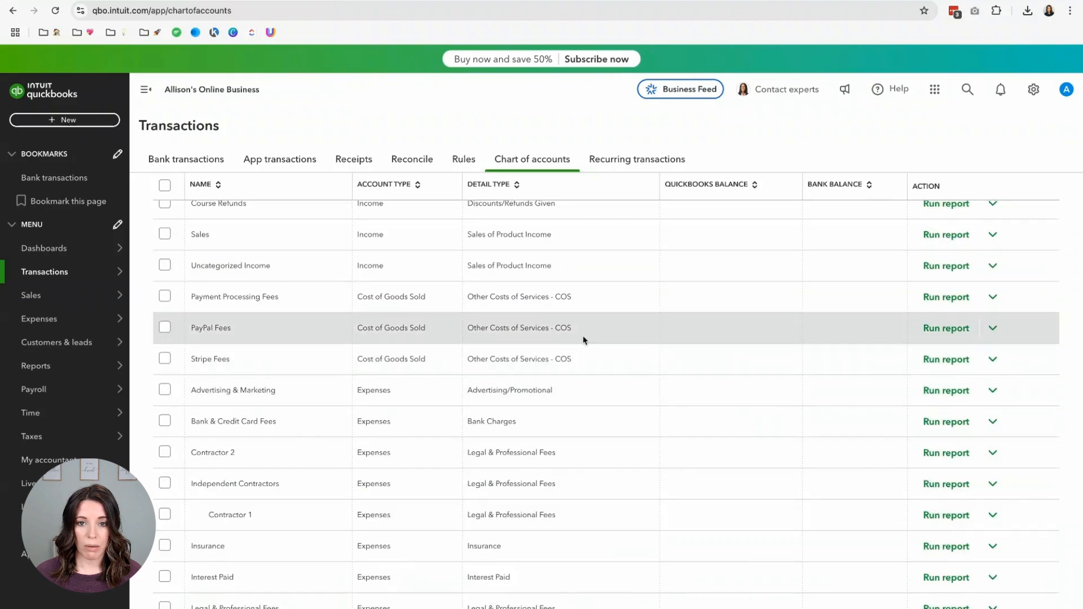
click(994, 330)
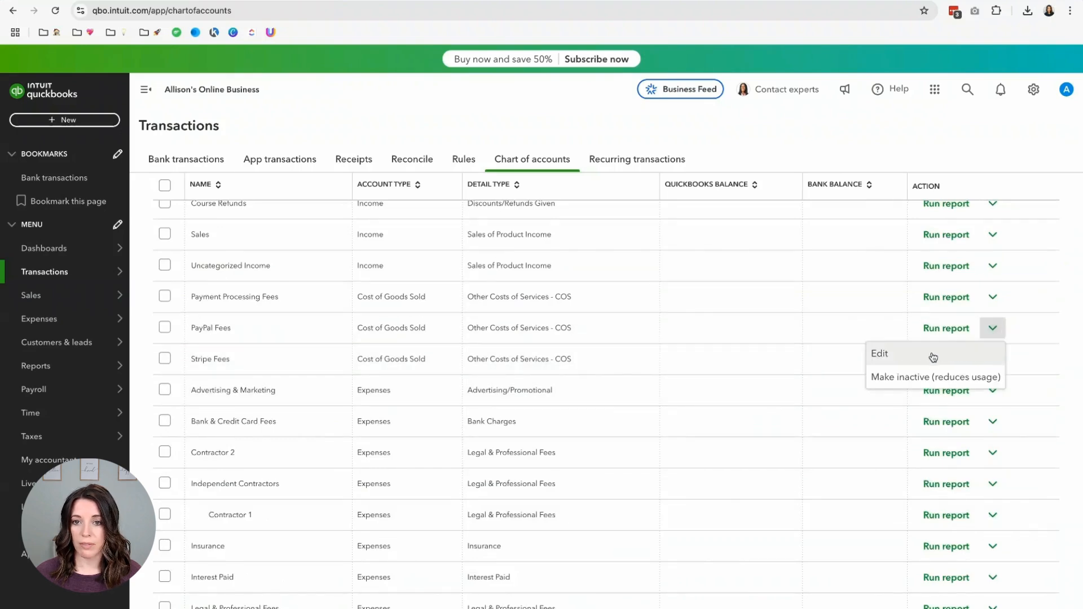
click(934, 357)
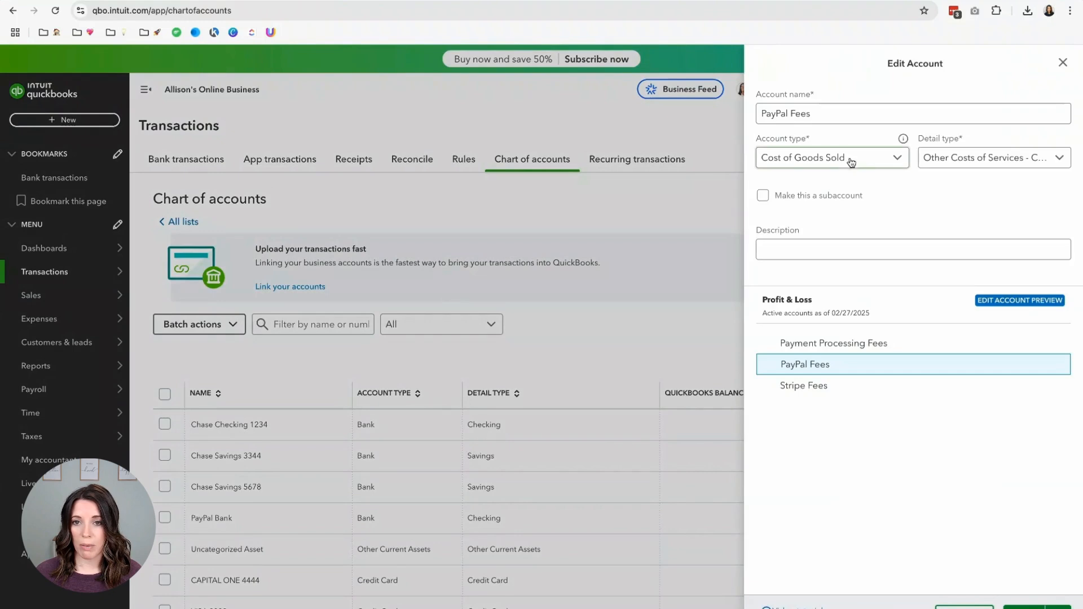
click(763, 195)
click(820, 238)
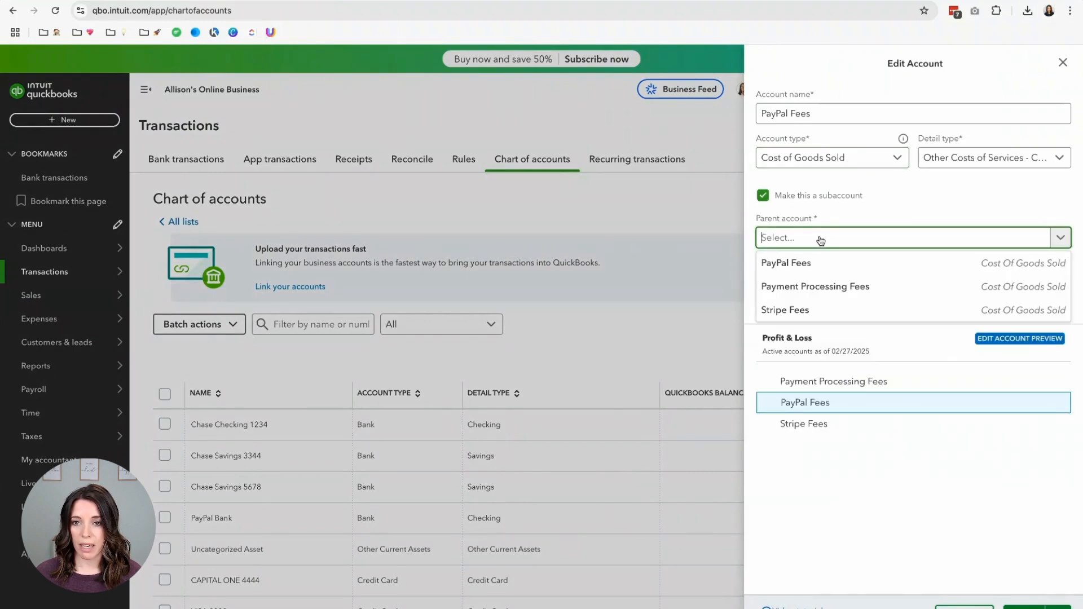
click(810, 286)
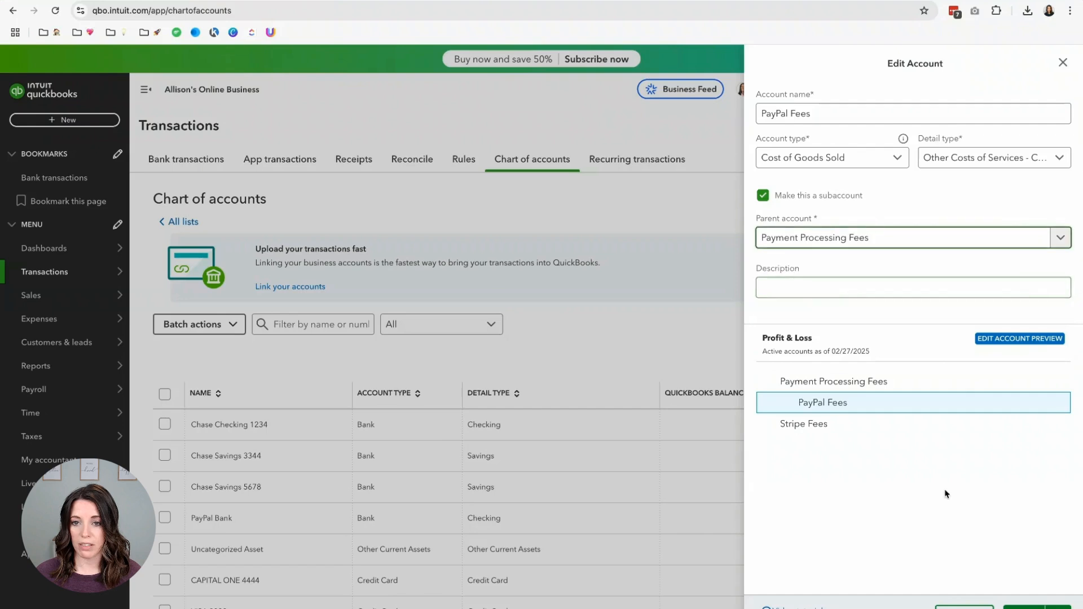
click(1024, 608)
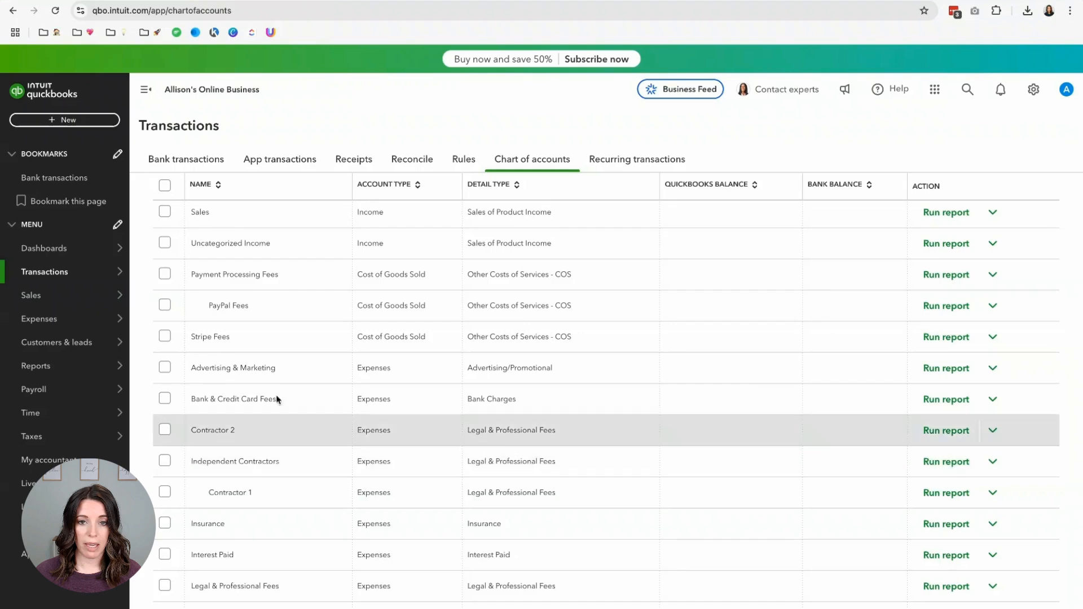
Step: Make the Client Refunds account a subaccount of Client Income and save it
scroll(269, 374, up, 1)
scroll(268, 301, up, 7)
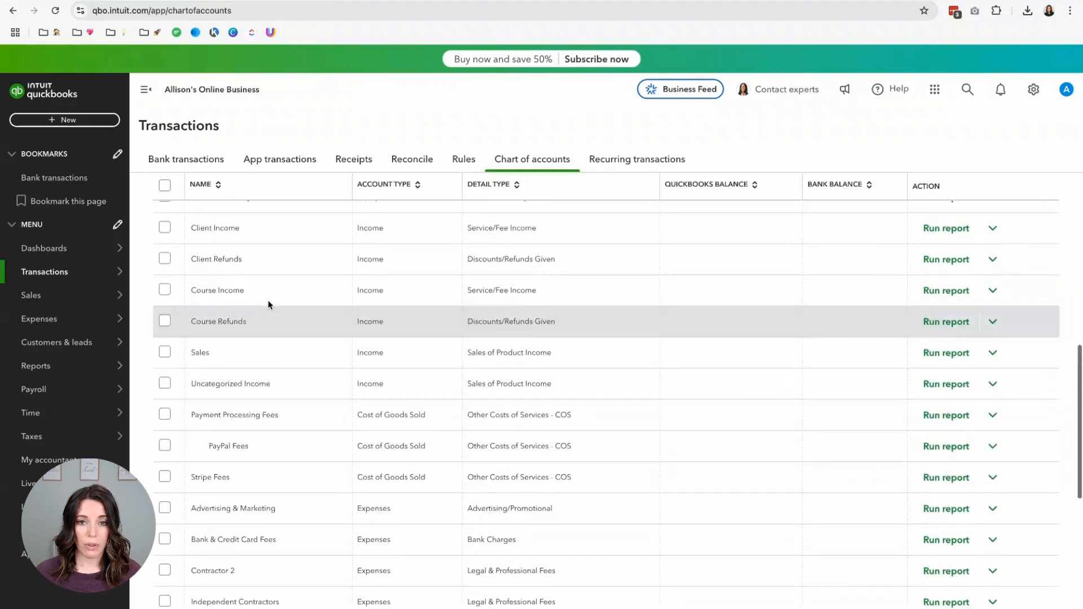
scroll(270, 323, up, 2)
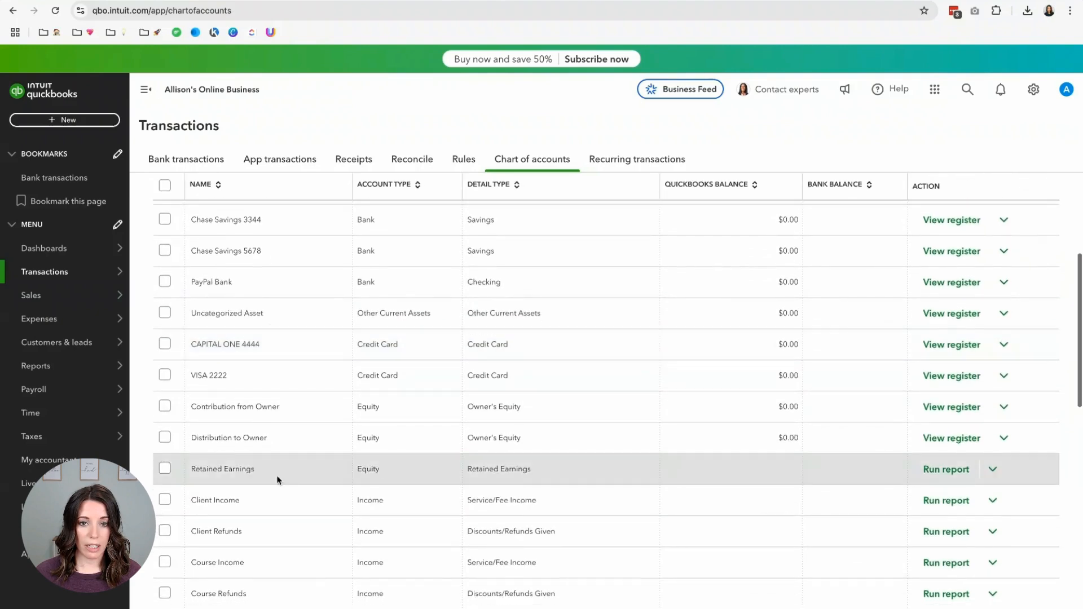
scroll(310, 490, down, 1)
click(994, 510)
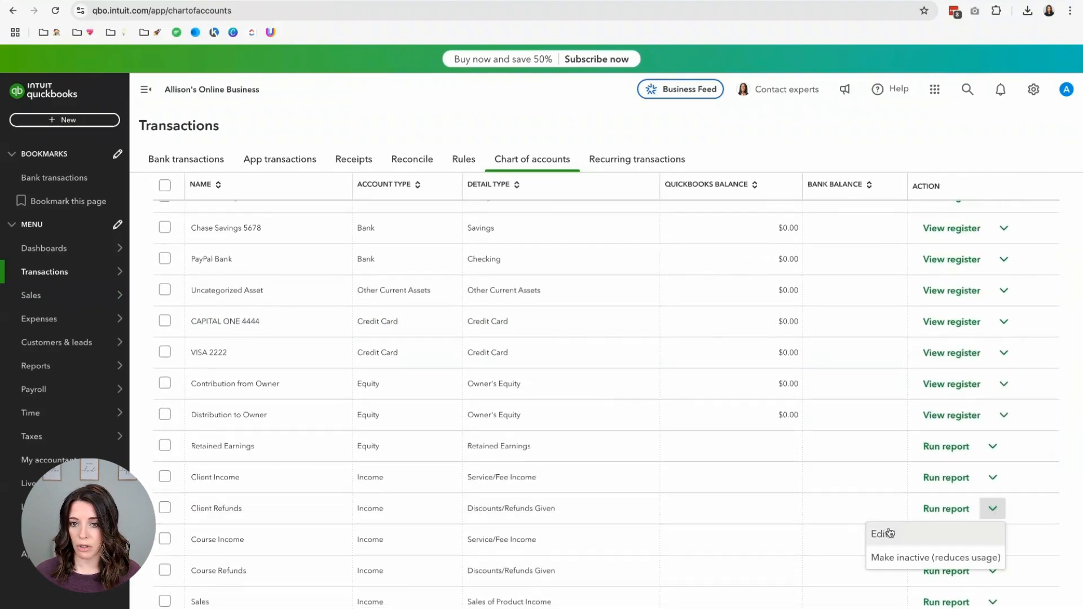
click(881, 532)
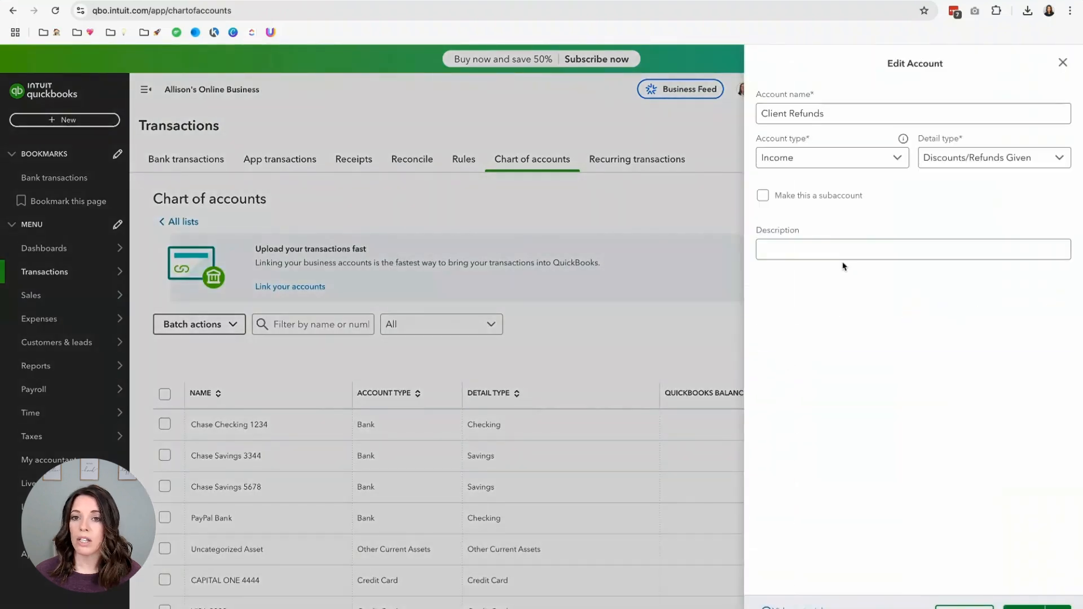
click(763, 195)
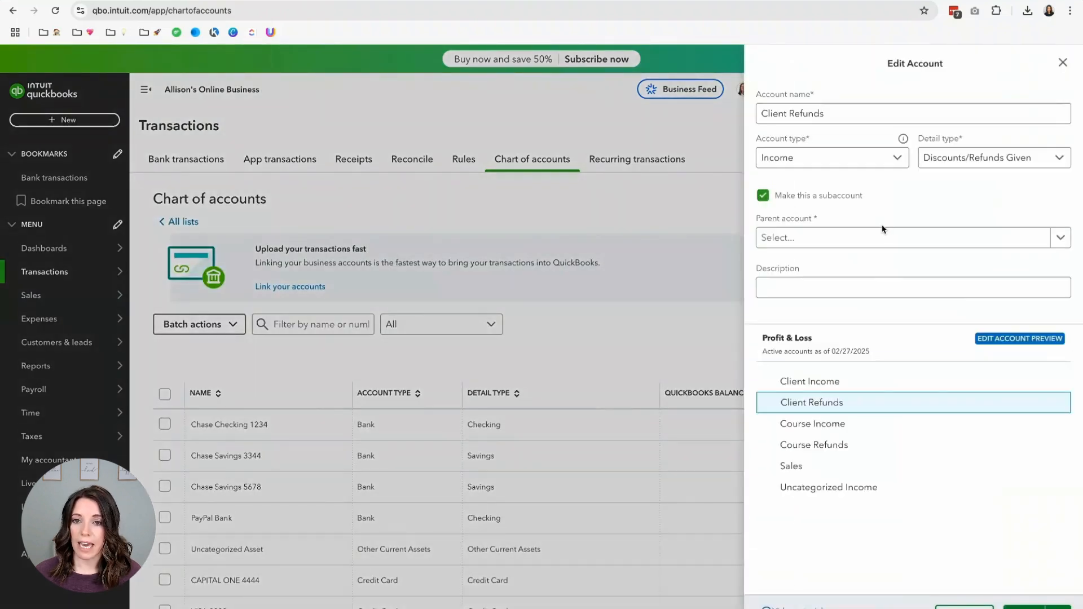
click(809, 240)
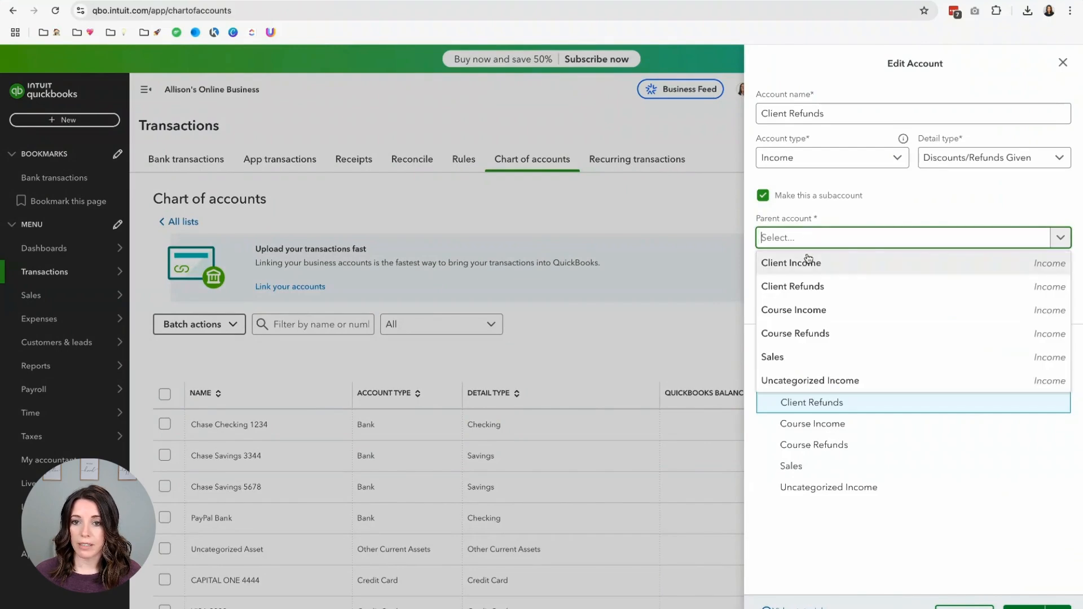
click(815, 264)
click(1024, 607)
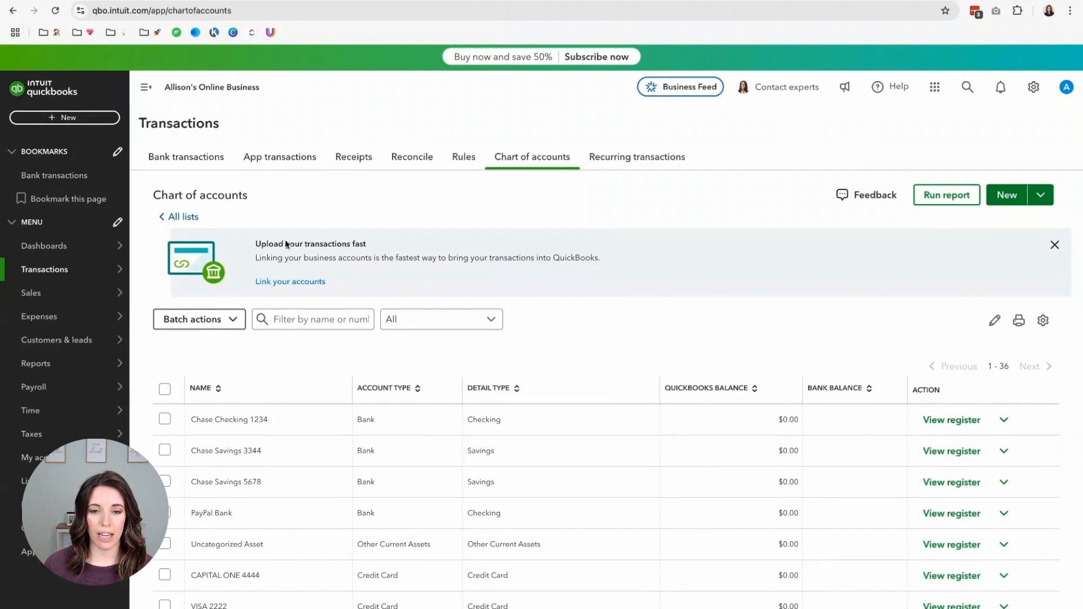
Step: Open the bank transactions page and start connecting a Chase account, continuing to the bank's sign-in
click(182, 159)
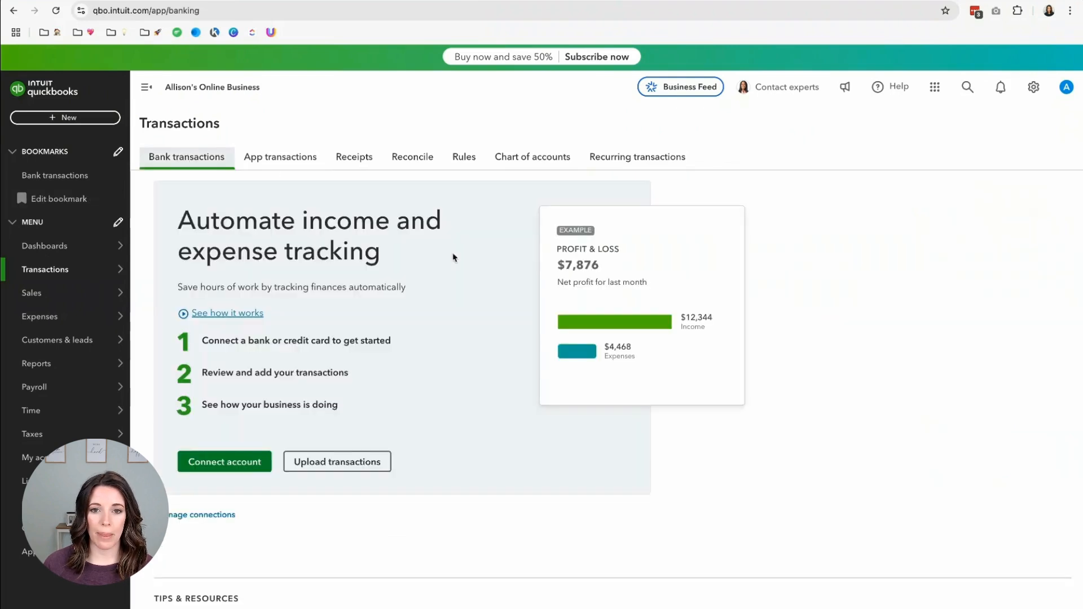
scroll(310, 427, down, 1)
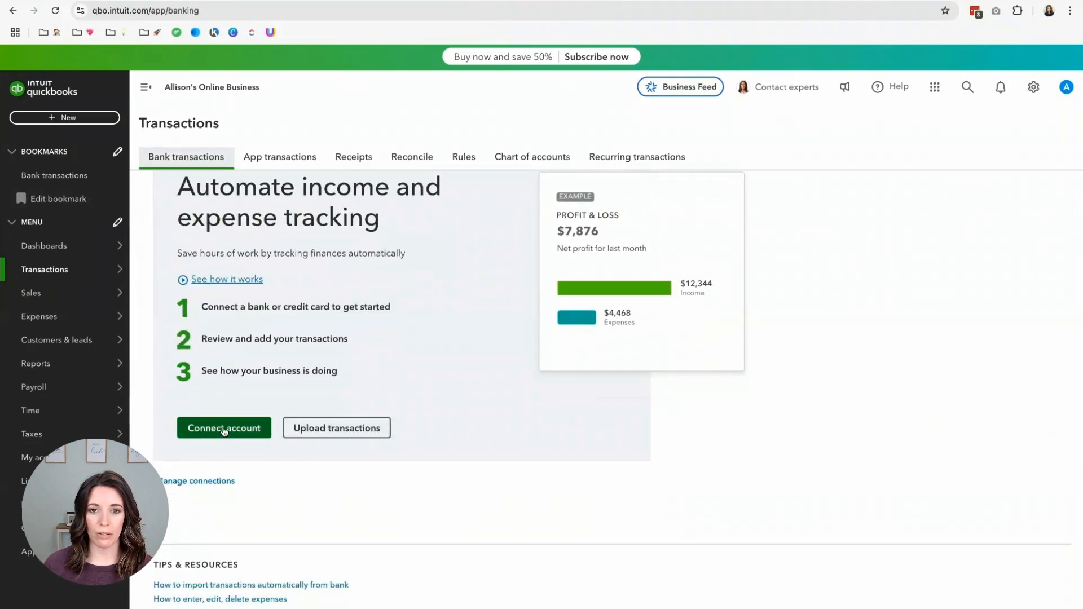
click(224, 430)
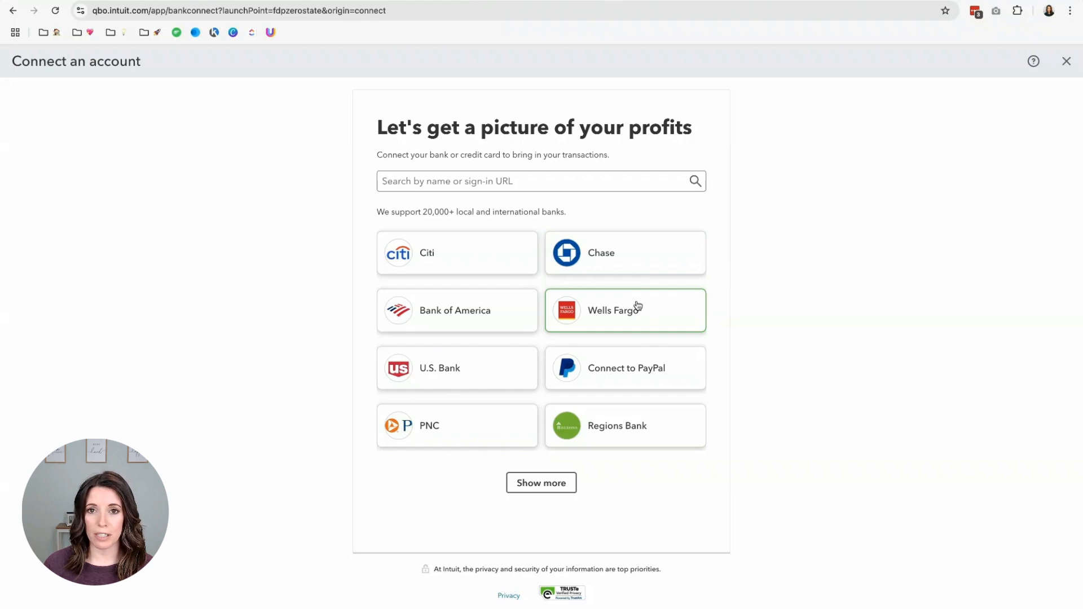
click(611, 255)
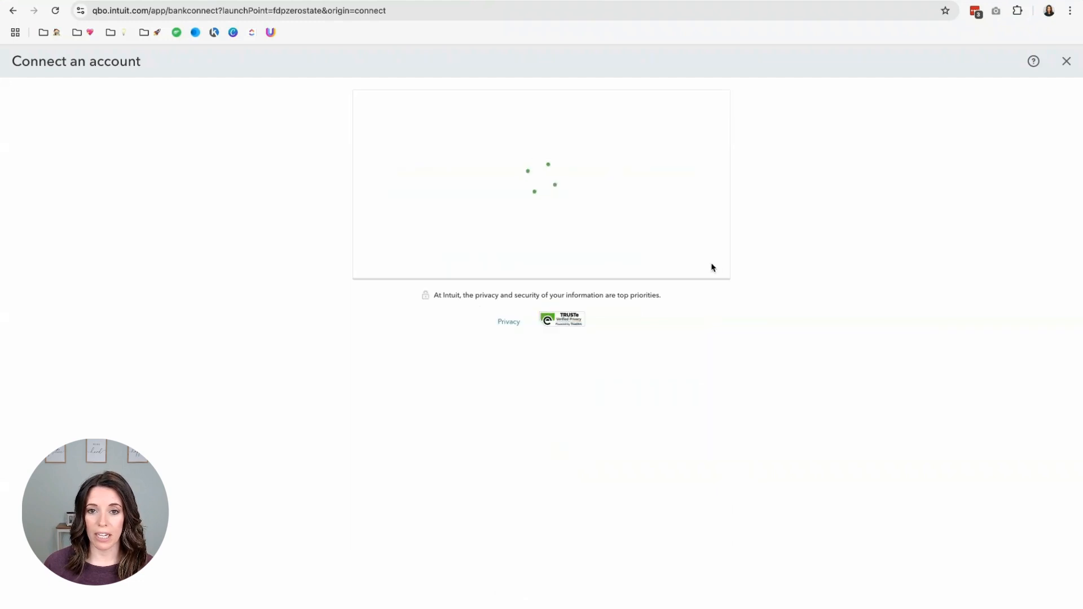
click(678, 299)
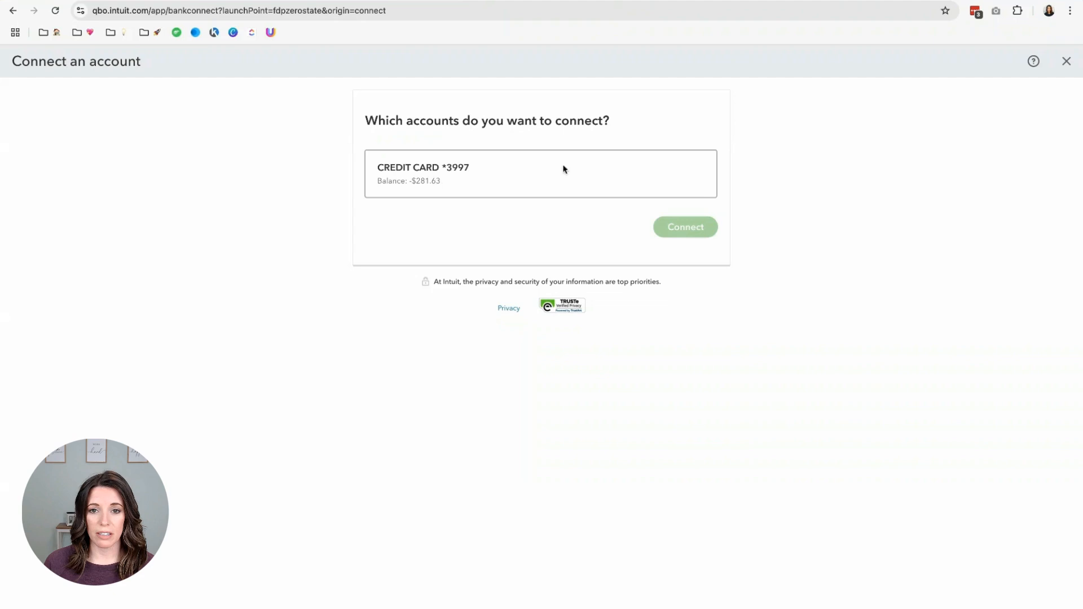
Step: Select the Chase credit card to connect and match it to the existing Capital One credit card account
click(608, 175)
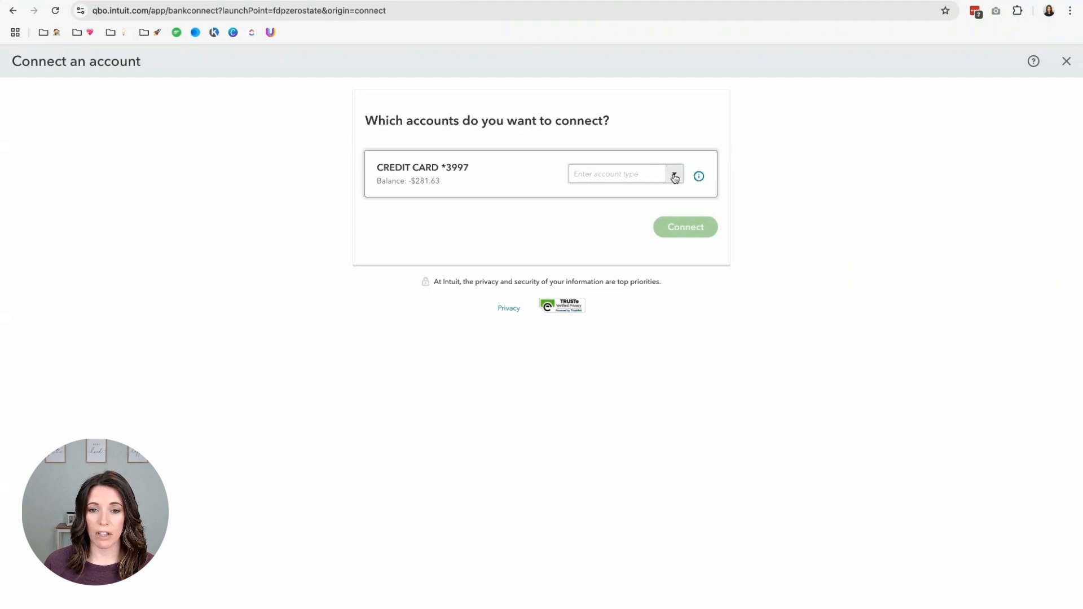
click(675, 176)
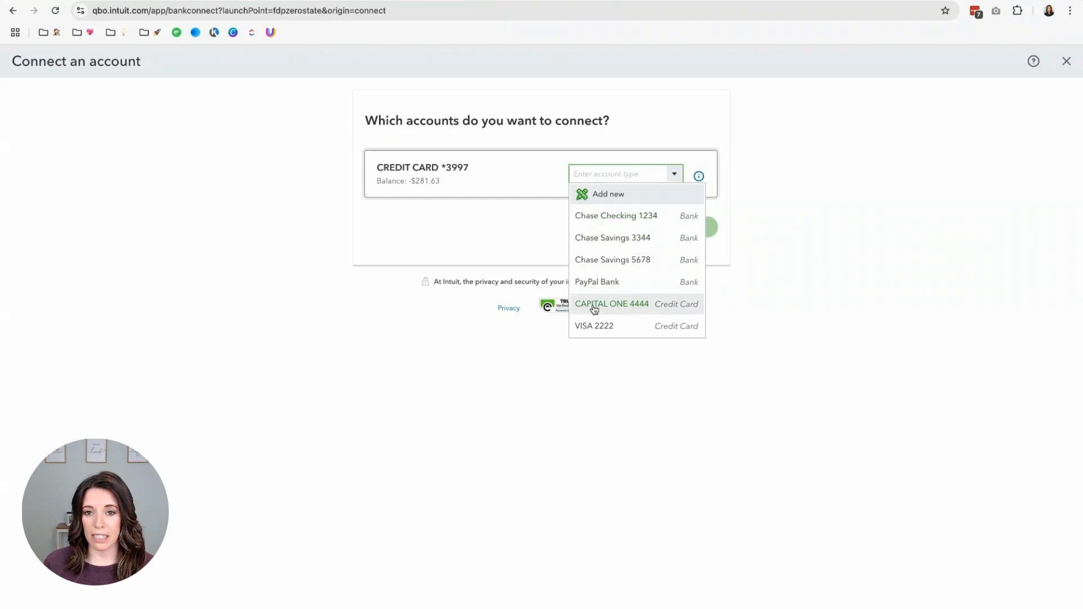
click(641, 306)
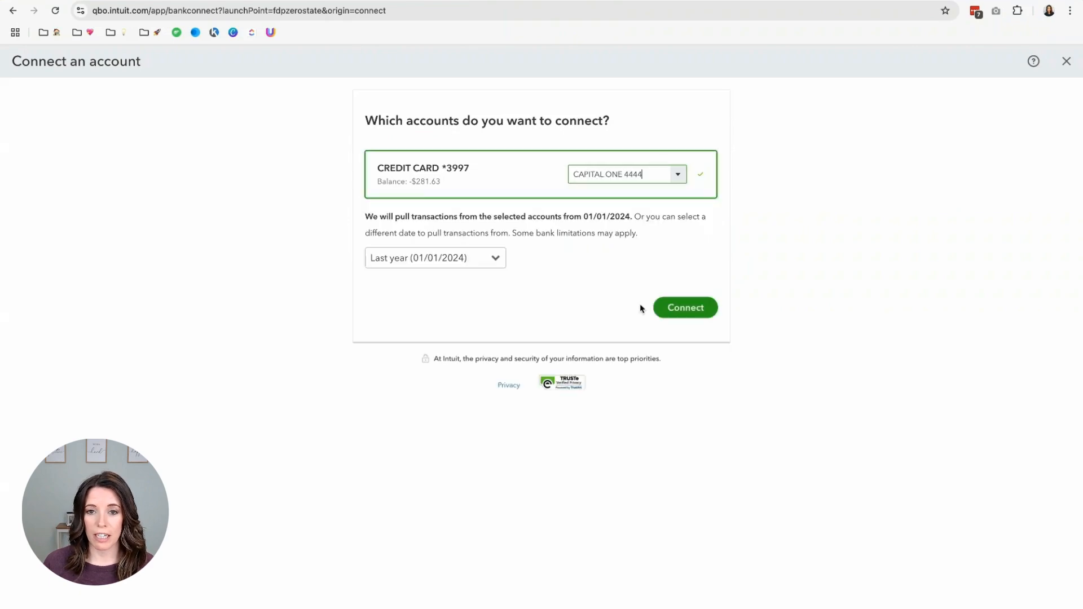
Step: Set the card's transactions to pull from This year (01/01/2025) and leave the connection setup without connecting
click(496, 260)
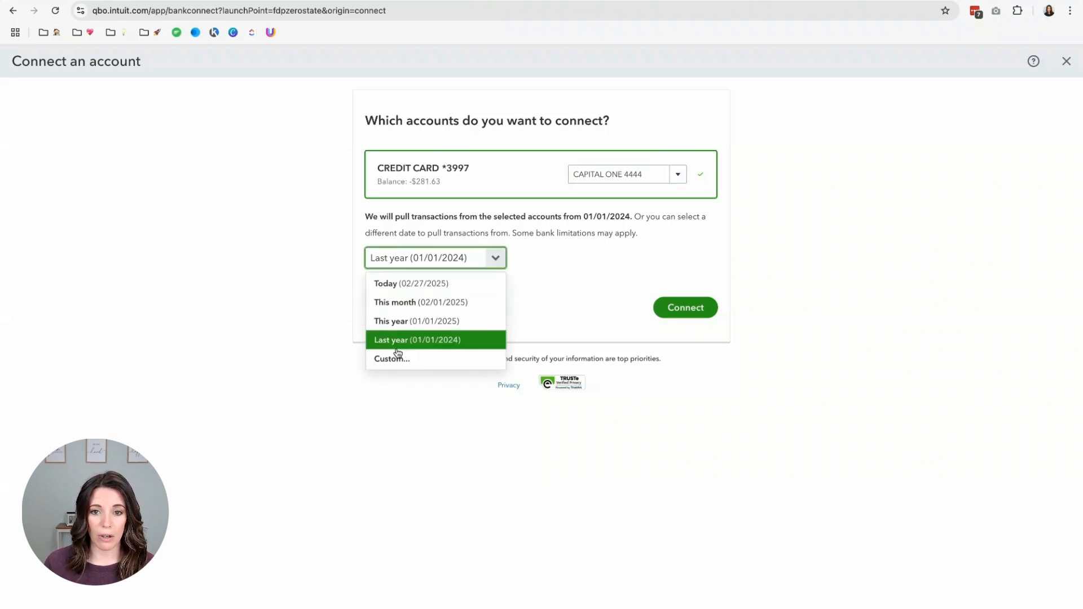
click(423, 346)
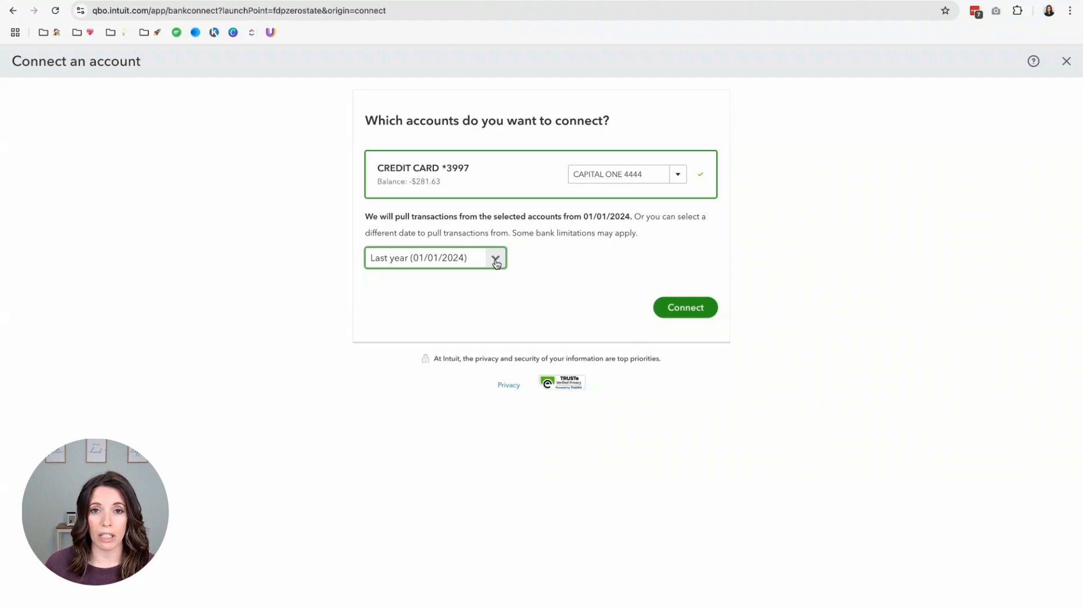
click(444, 291)
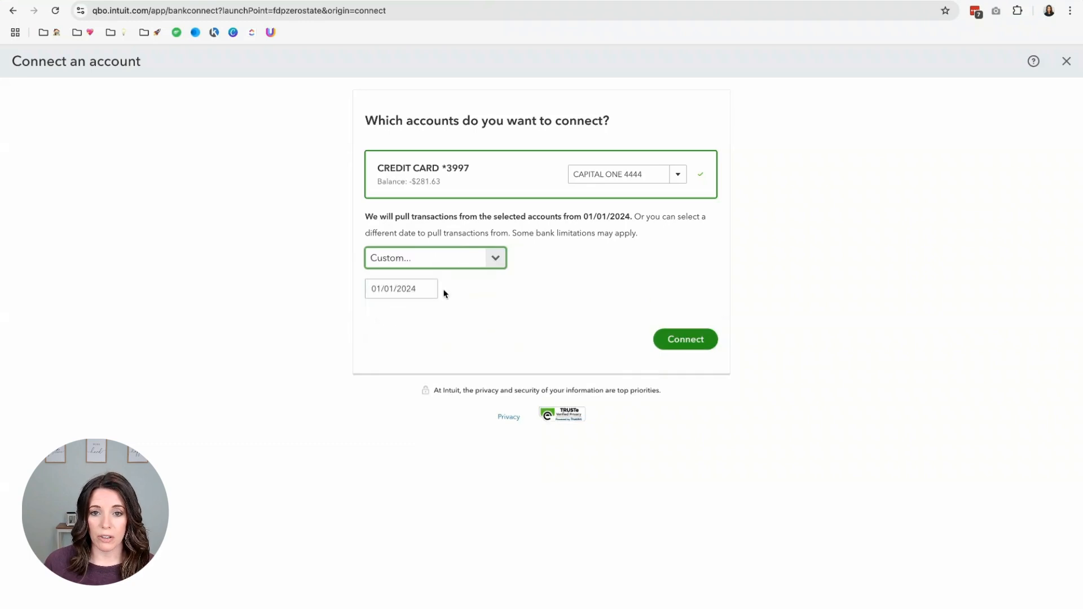
click(496, 258)
click(419, 321)
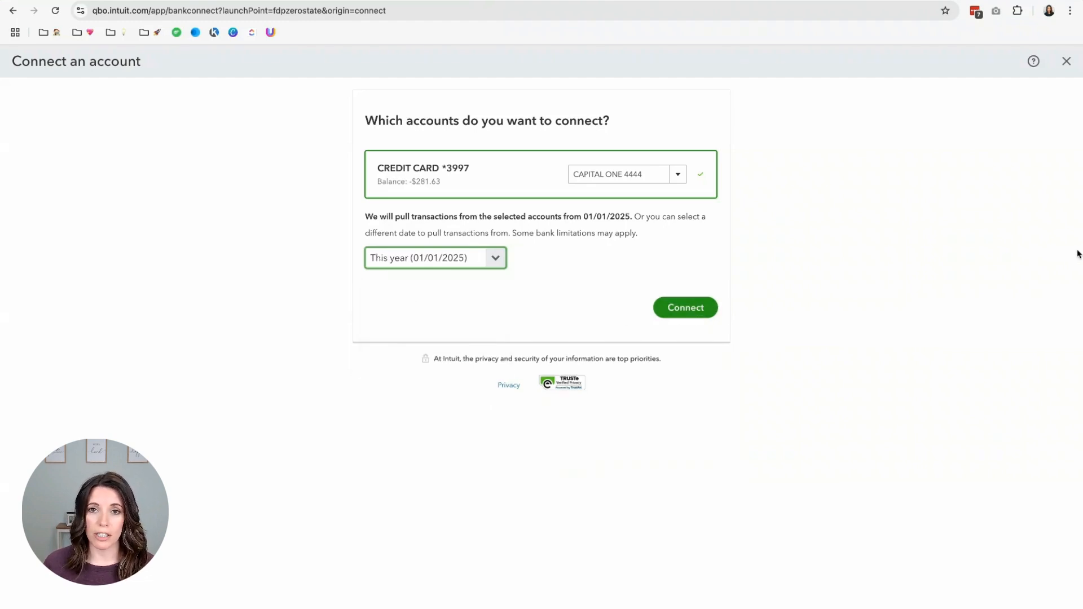
click(1066, 61)
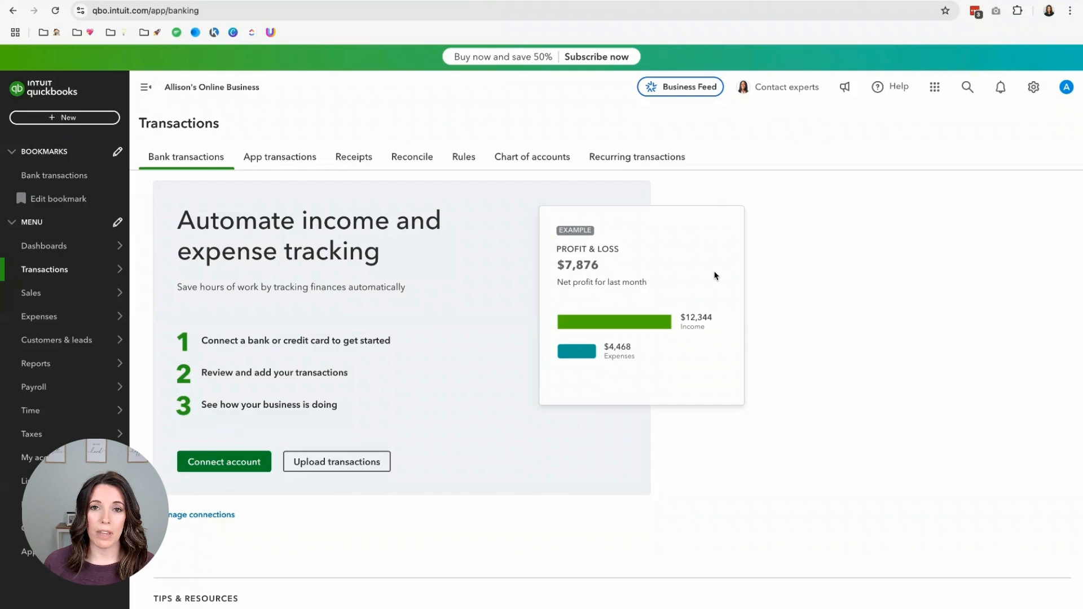
Step: Restart the account connection, search for PayPal, choose the US PayPal entry and continue to its sign-in
click(260, 468)
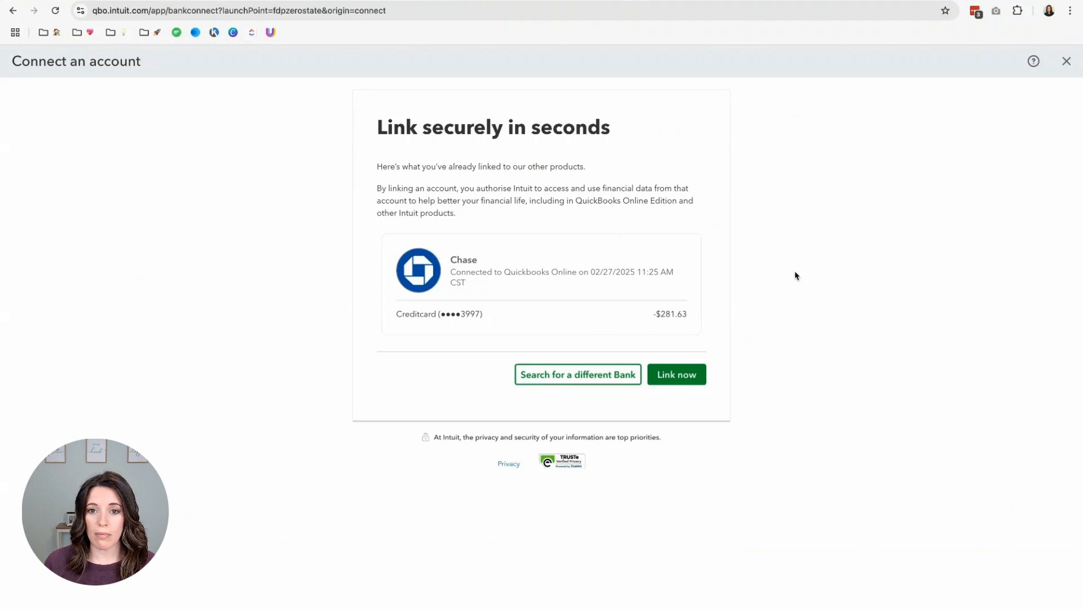
click(1066, 62)
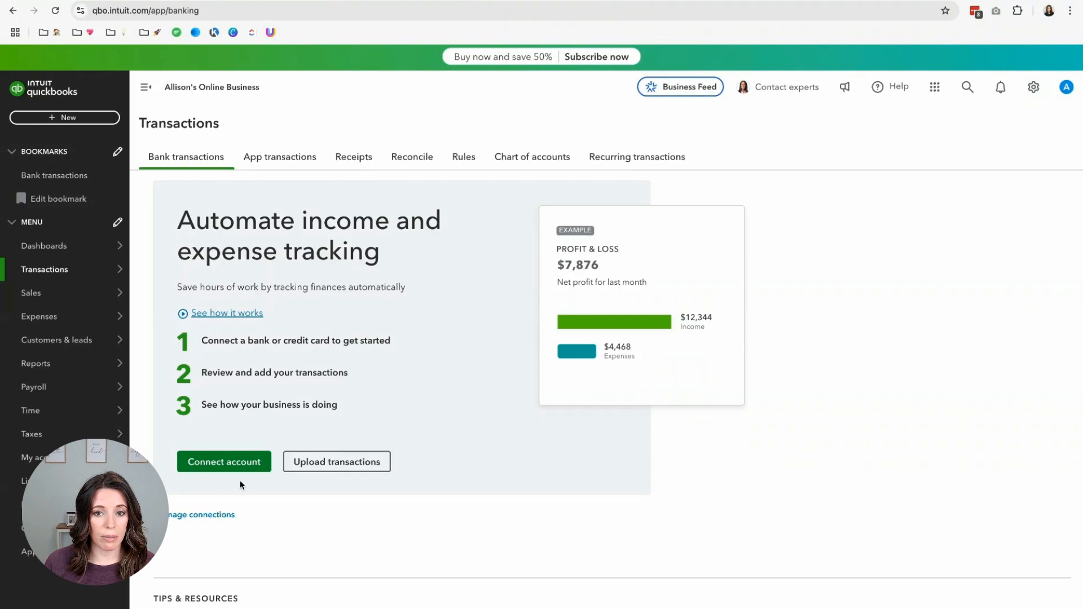
click(231, 464)
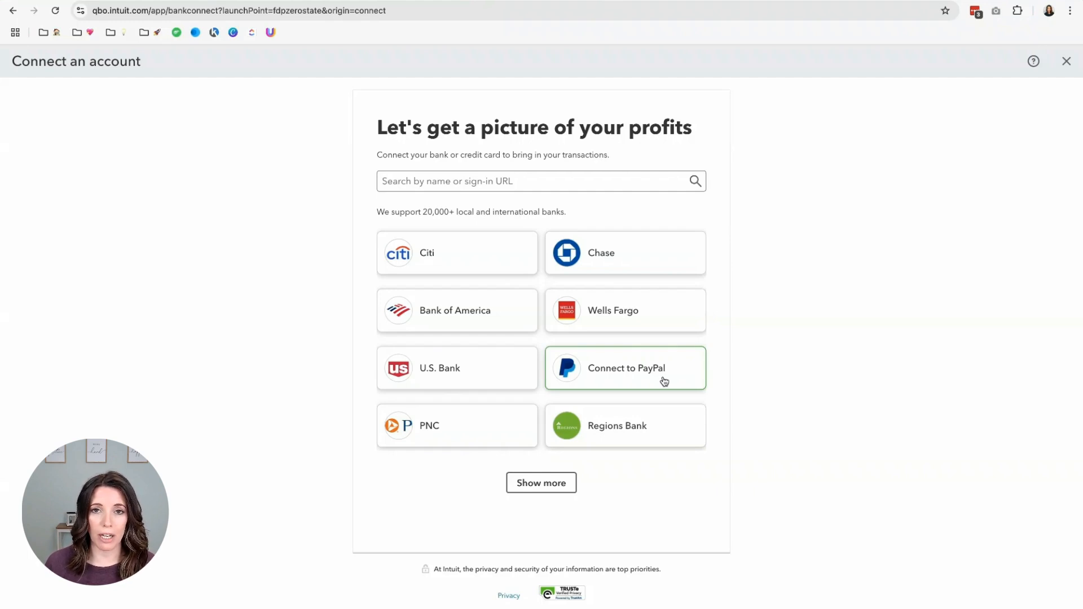
click(532, 180)
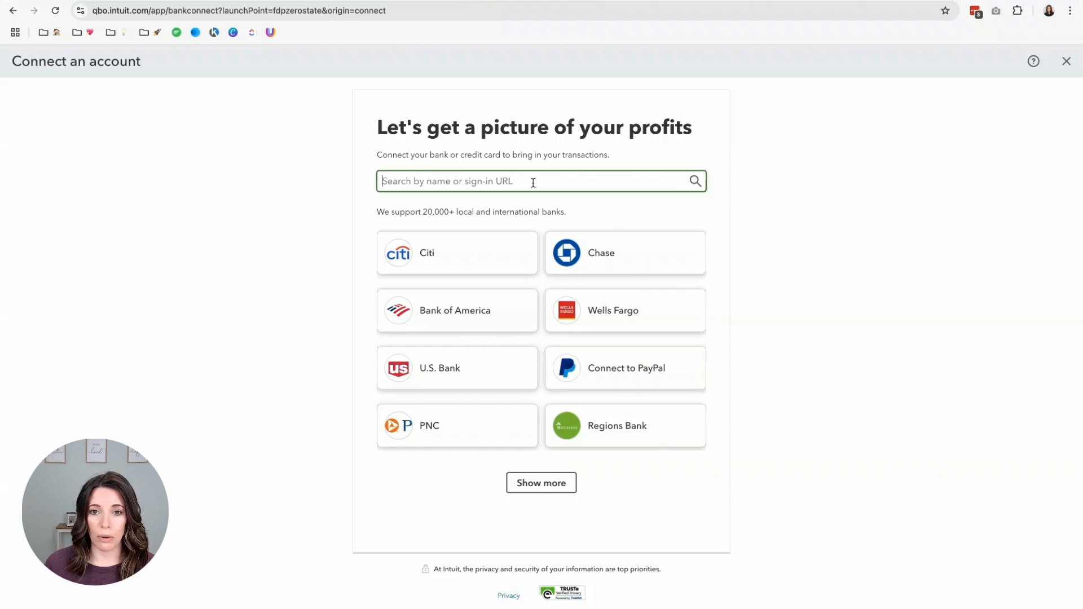
text(PayPal)
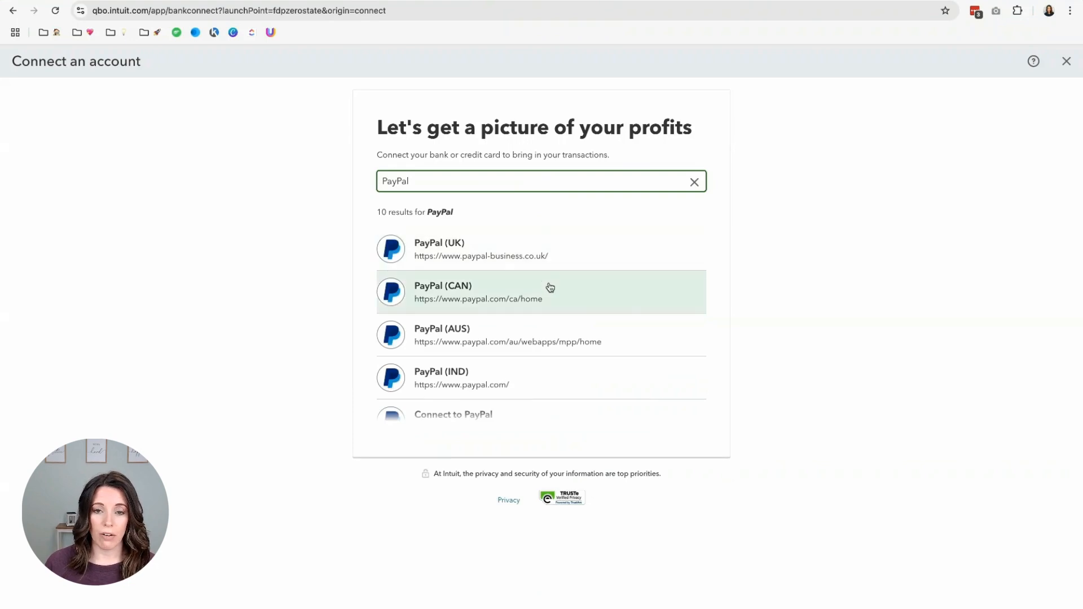
scroll(519, 293, down, 2)
scroll(531, 299, down, 4)
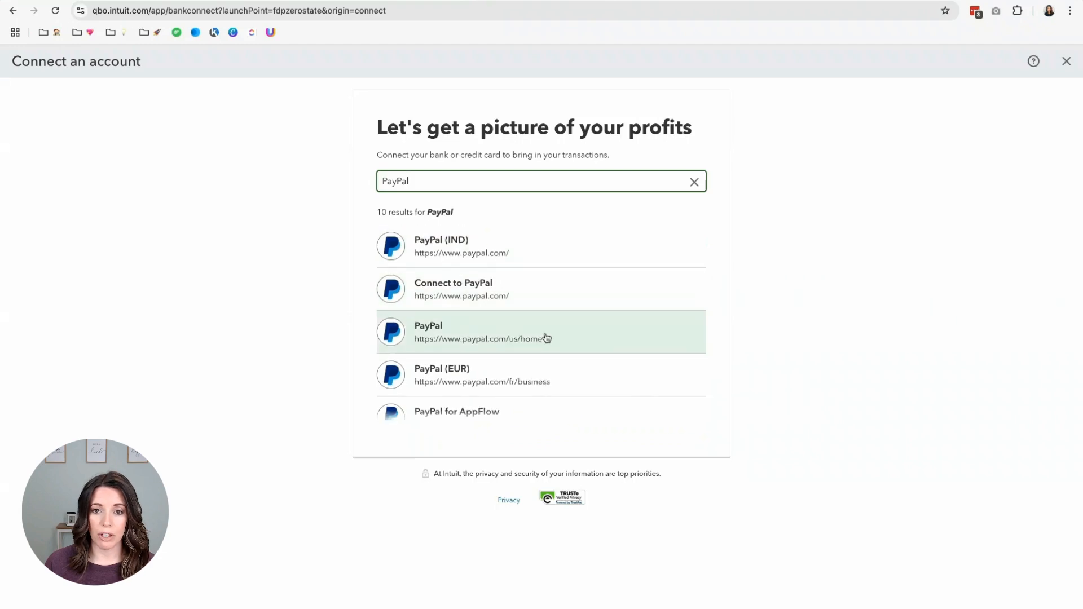
click(454, 332)
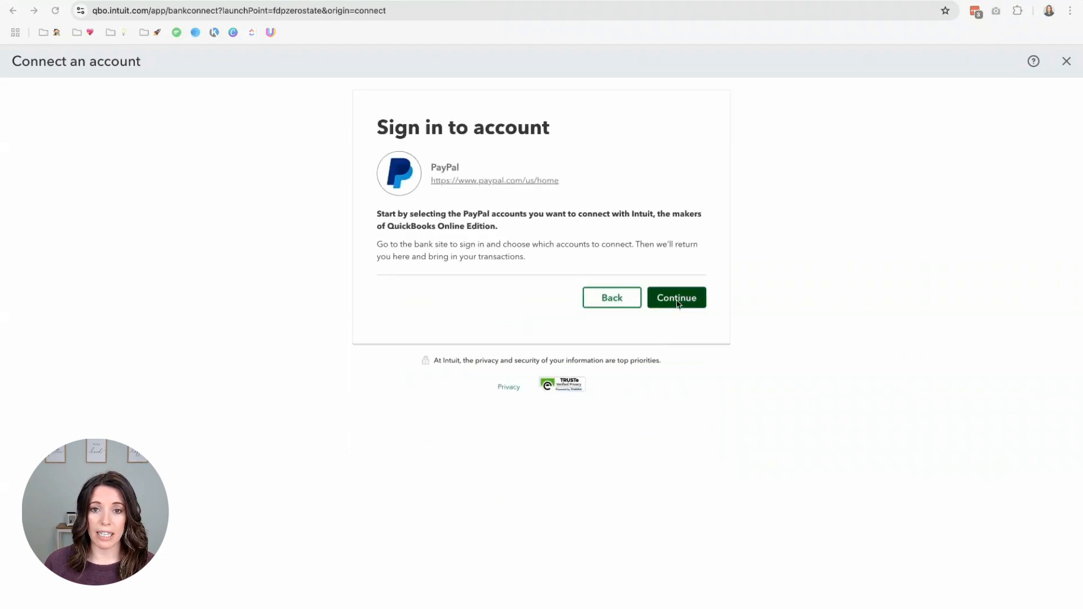
click(677, 302)
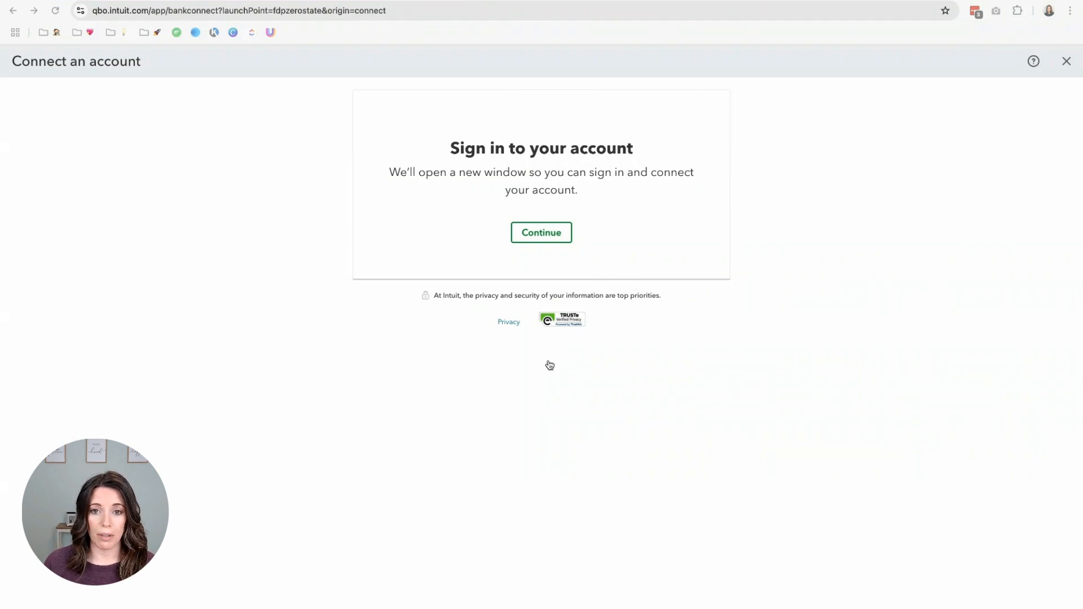
Step: Match the PayPal account to PayPal Bank, pull transactions from This year (01/01/2025), and connect it
click(579, 181)
click(614, 281)
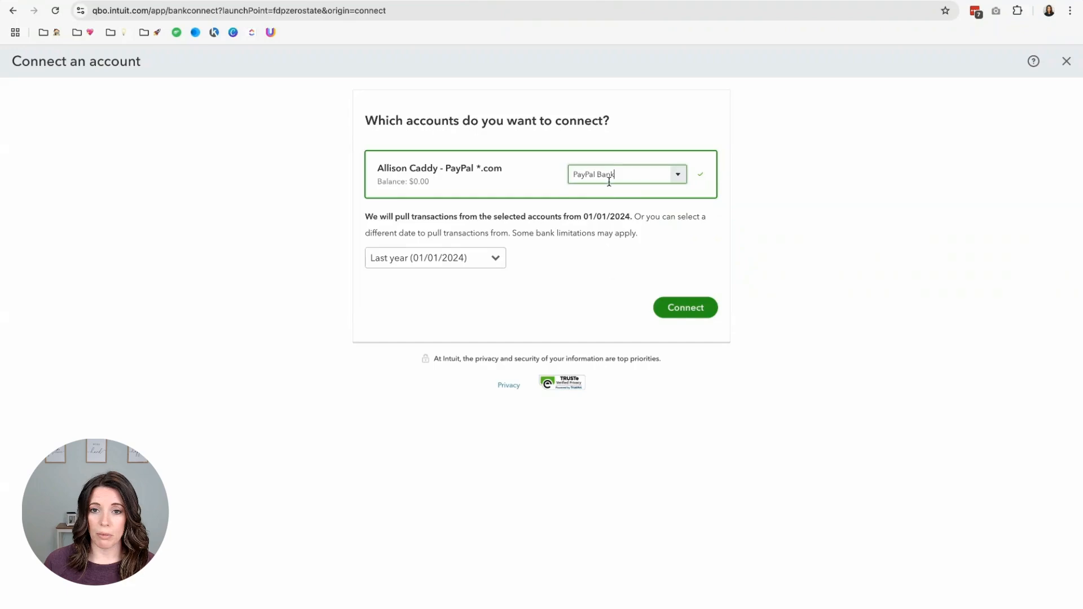
click(495, 258)
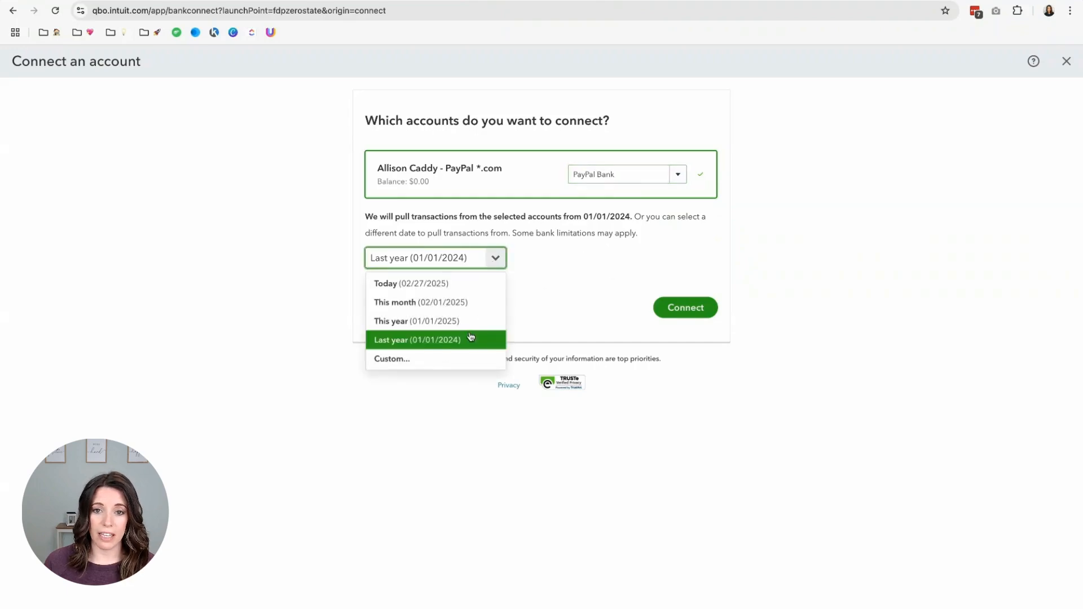
click(413, 329)
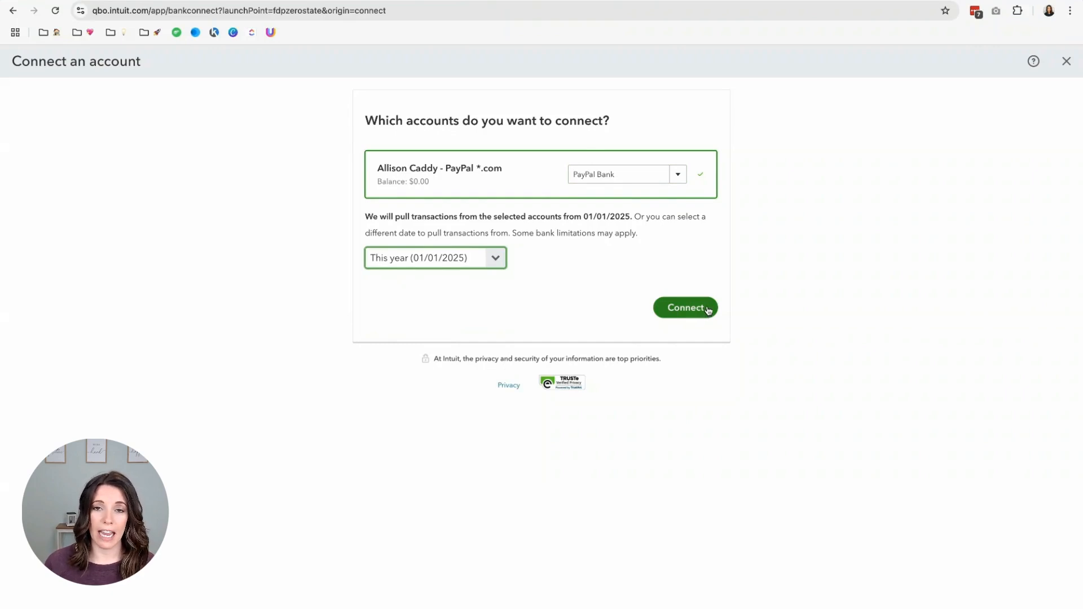
click(686, 309)
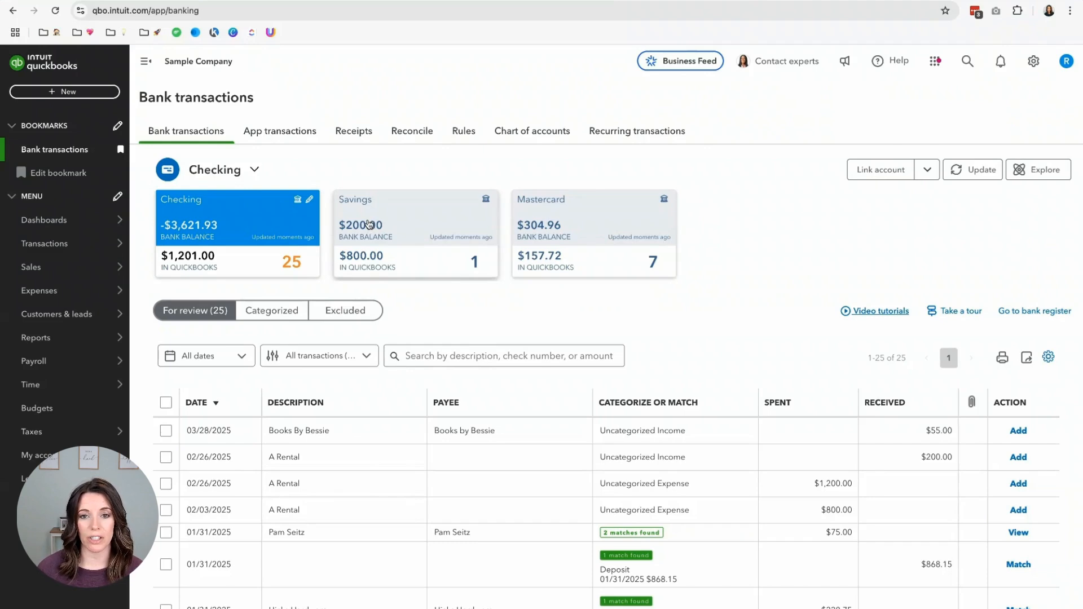
Step: Look over the sample company's linked accounts and the checking transactions awaiting review
scroll(368, 224, down, 2)
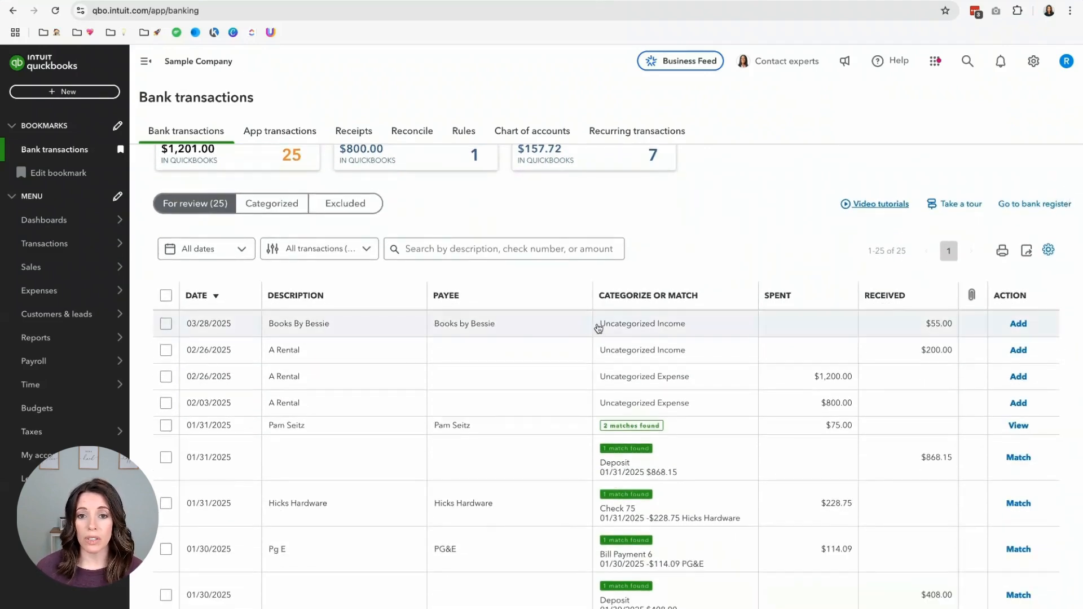
scroll(599, 328, down, 1)
scroll(597, 327, up, 3)
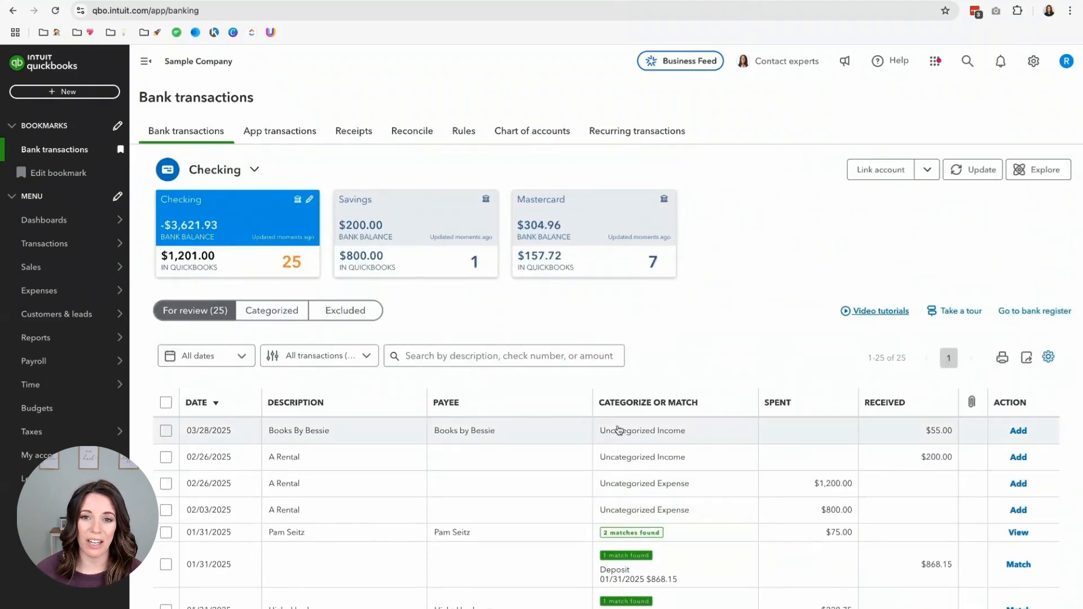
scroll(379, 308, down, 1)
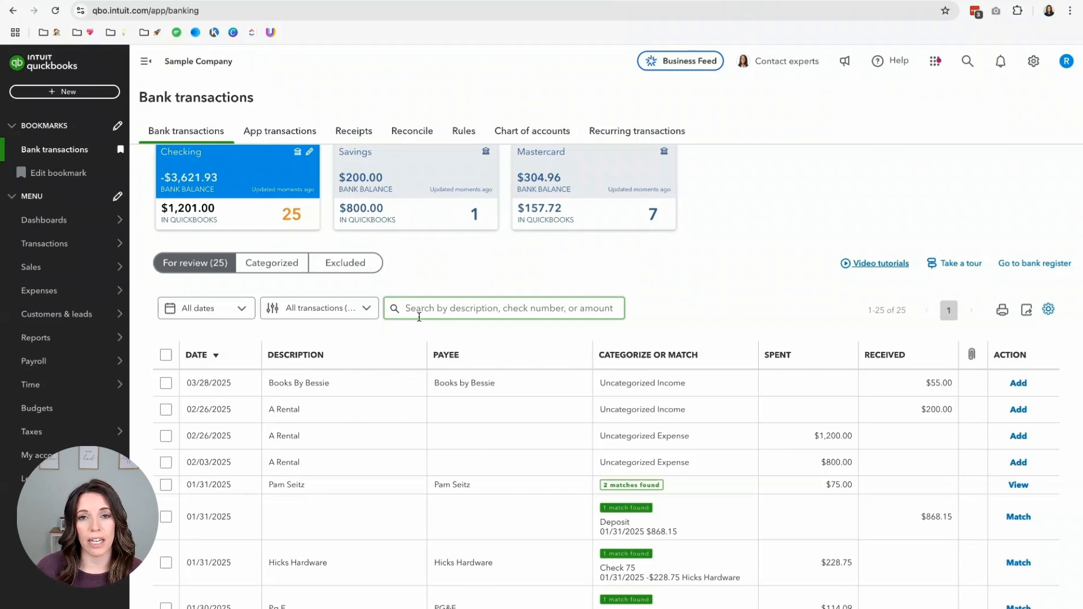
scroll(434, 327, up, 1)
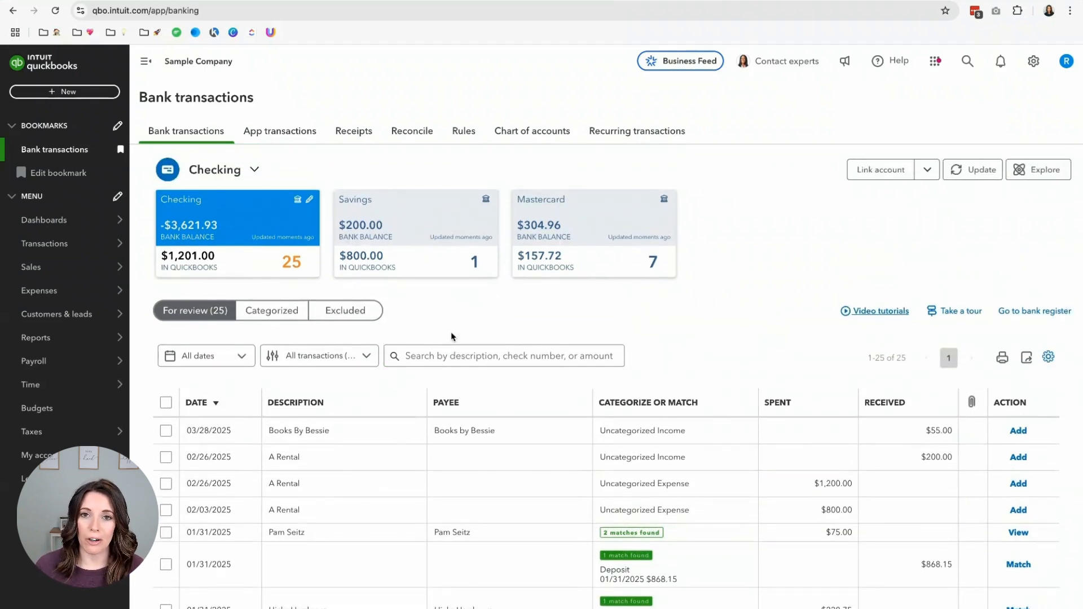